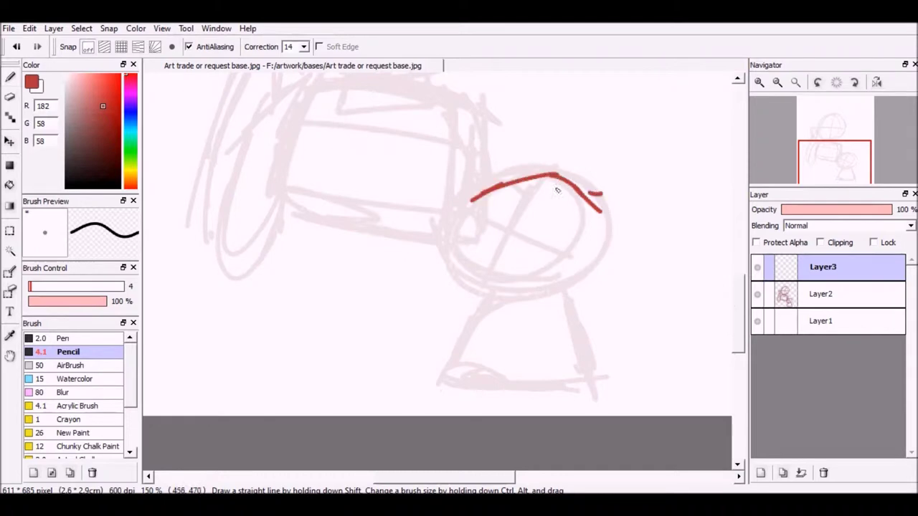
pyautogui.moveTo(445, 236); pyautogui.dragTo(581, 236)
pyautogui.moveTo(435, 252)
pyautogui.mouseDown()
pyautogui.moveTo(516, 261)
pyautogui.moveTo(582, 237)
pyautogui.mouseUp()
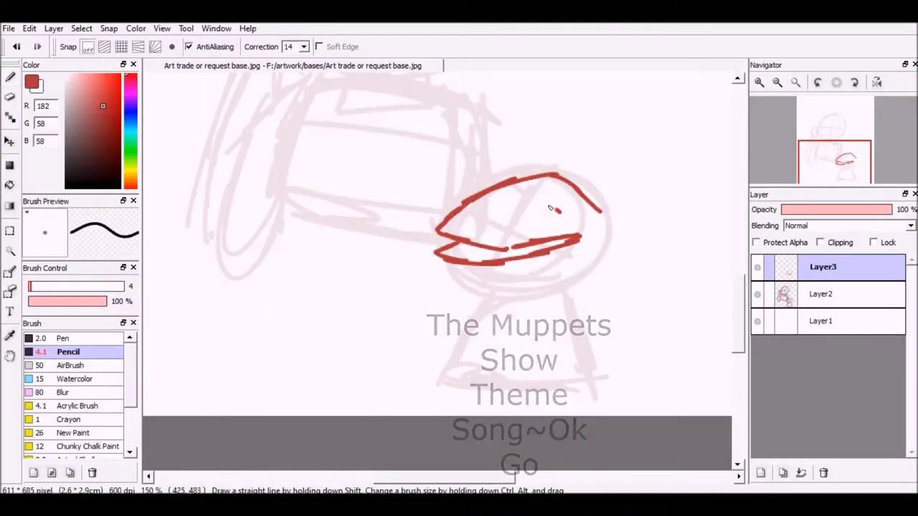
pyautogui.moveTo(545, 209); pyautogui.dragTo(542, 220)
pyautogui.click(16, 49)
pyautogui.click(16, 50)
pyautogui.click(16, 50)
pyautogui.click(16, 50)
pyautogui.moveTo(438, 233); pyautogui.dragTo(484, 290)
pyautogui.click(14, 50)
pyautogui.click(15, 50)
pyautogui.click(15, 49)
# Step: Try a frog head over the round puppet guide with a curved jaw, two eyes and a mouth, and undo it
pyautogui.moveTo(439, 227)
pyautogui.mouseDown()
pyautogui.moveTo(501, 294)
pyautogui.moveTo(543, 285)
pyautogui.mouseUp()
pyautogui.moveTo(541, 219)
pyautogui.mouseDown()
pyautogui.moveTo(534, 243)
pyautogui.moveTo(546, 219)
pyautogui.mouseUp()
pyautogui.moveTo(495, 183); pyautogui.dragTo(449, 204)
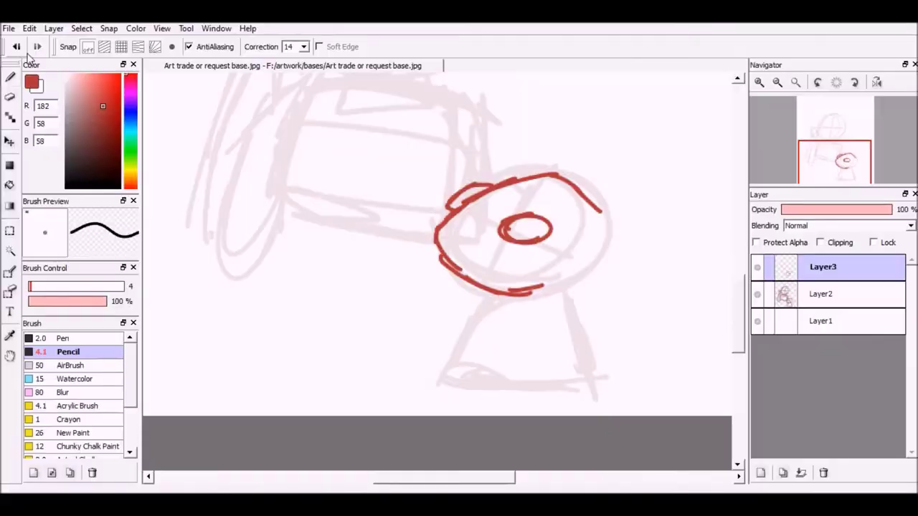
pyautogui.click(15, 46)
pyautogui.click(16, 45)
pyautogui.moveTo(521, 206); pyautogui.dragTo(512, 208)
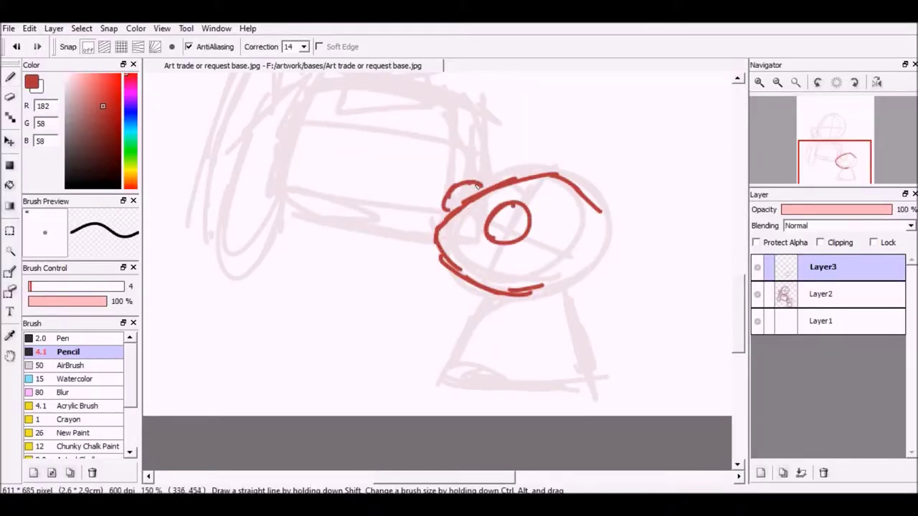
pyautogui.moveTo(492, 257); pyautogui.dragTo(572, 246)
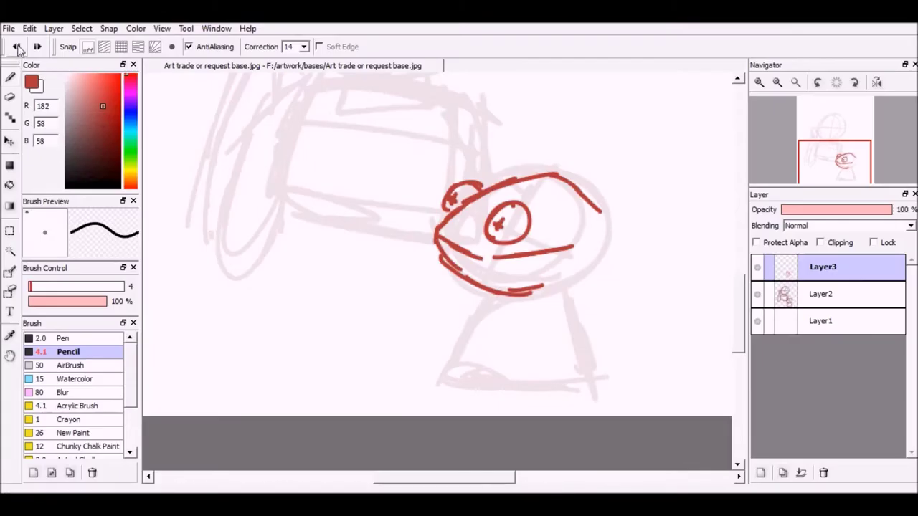
pyautogui.click(16, 45)
pyautogui.click(16, 45)
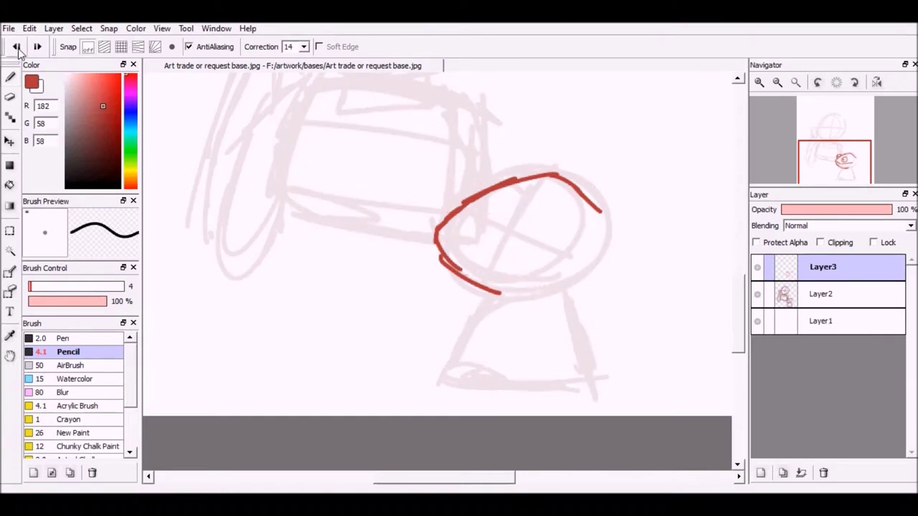
pyautogui.click(16, 46)
pyautogui.click(15, 46)
pyautogui.click(15, 46)
pyautogui.click(37, 46)
pyautogui.hotkey('ctrl', 'z')
# Step: Sketch the frog puppet's head with a pointed snout, long mouth line, rounded back and two eyes
pyautogui.moveTo(510, 169)
pyautogui.mouseDown()
pyautogui.moveTo(467, 188)
pyautogui.moveTo(485, 254)
pyautogui.moveTo(552, 231)
pyautogui.mouseUp()
pyautogui.moveTo(502, 199); pyautogui.dragTo(494, 207)
pyautogui.moveTo(511, 169); pyautogui.dragTo(574, 237)
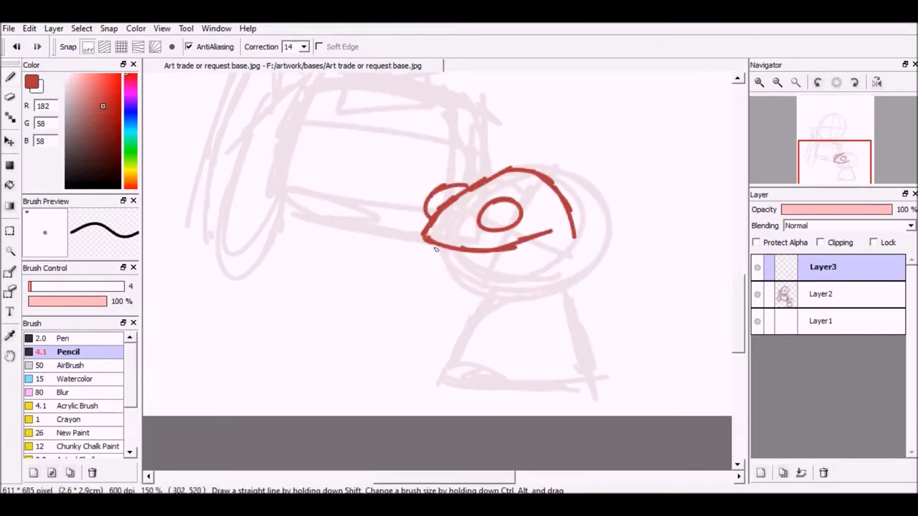
pyautogui.moveTo(430, 247); pyautogui.dragTo(502, 297)
pyautogui.moveTo(574, 226); pyautogui.dragTo(494, 294)
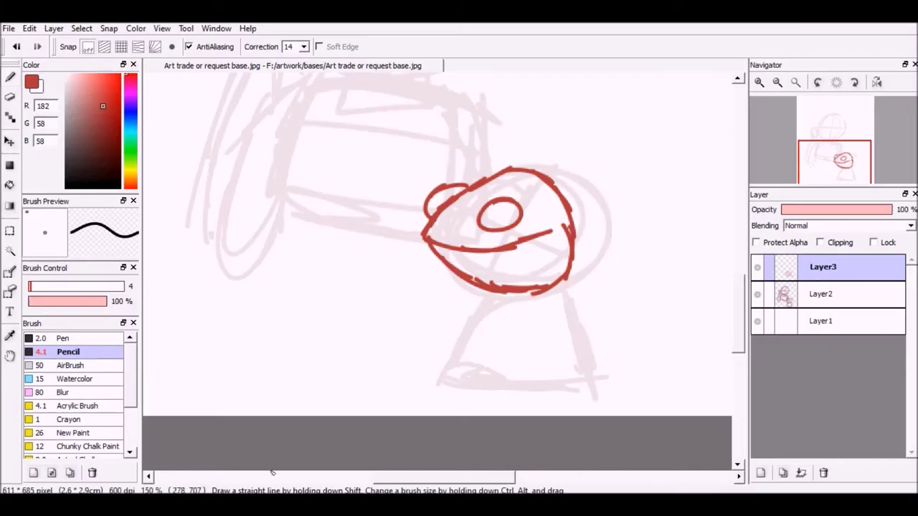
# Step: Add crossed pupils, a jagged collar, the body's sloping sides and an arm line to the frog puppet
pyautogui.moveTo(563, 293)
pyautogui.mouseDown()
pyautogui.moveTo(461, 311)
pyautogui.moveTo(543, 327)
pyautogui.moveTo(581, 298)
pyautogui.moveTo(597, 392)
pyautogui.mouseUp()
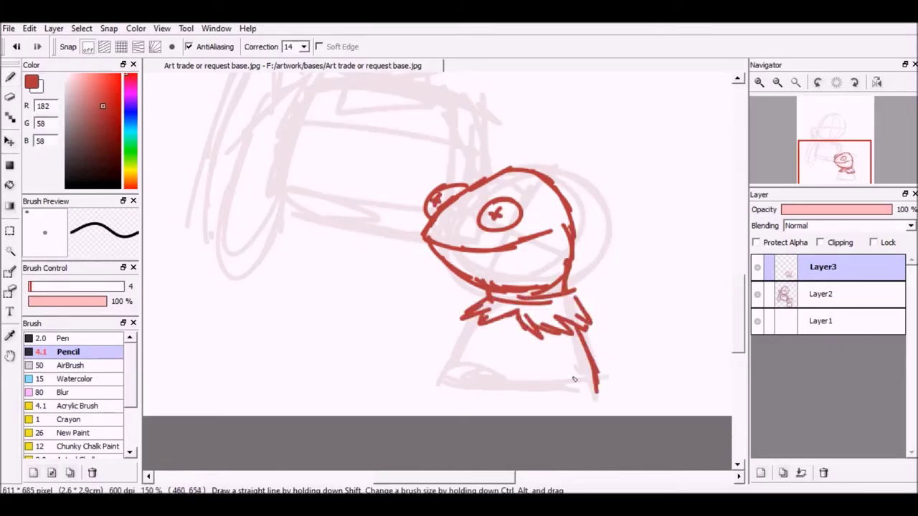
pyautogui.moveTo(466, 315); pyautogui.dragTo(441, 381)
pyautogui.moveTo(572, 390); pyautogui.dragTo(572, 339)
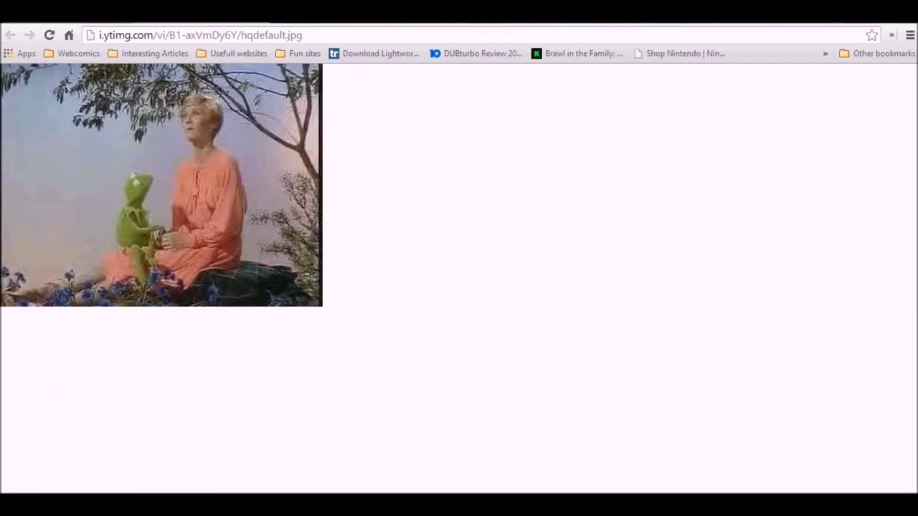
# Step: Switch to the browser, search Google Images for kermit the frog and open a picture as pose reference
pyautogui.hotkey('ctrl', 't')
pyautogui.write('kermit rh')
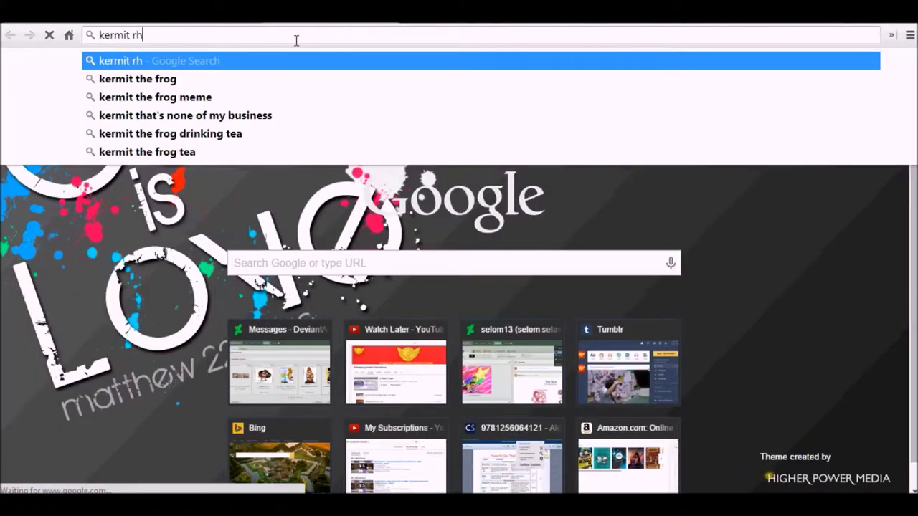
pyautogui.click(231, 76)
pyautogui.click(144, 123)
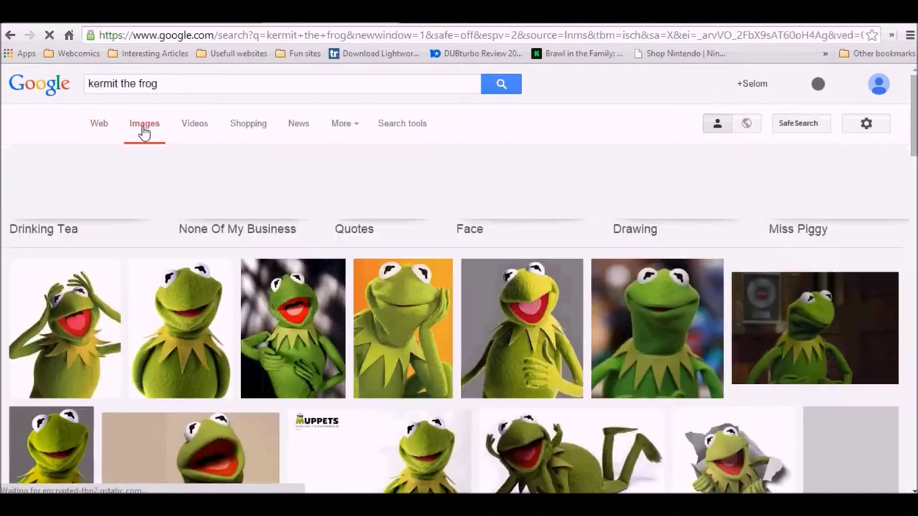
pyautogui.click(767, 349)
pyautogui.click(690, 265)
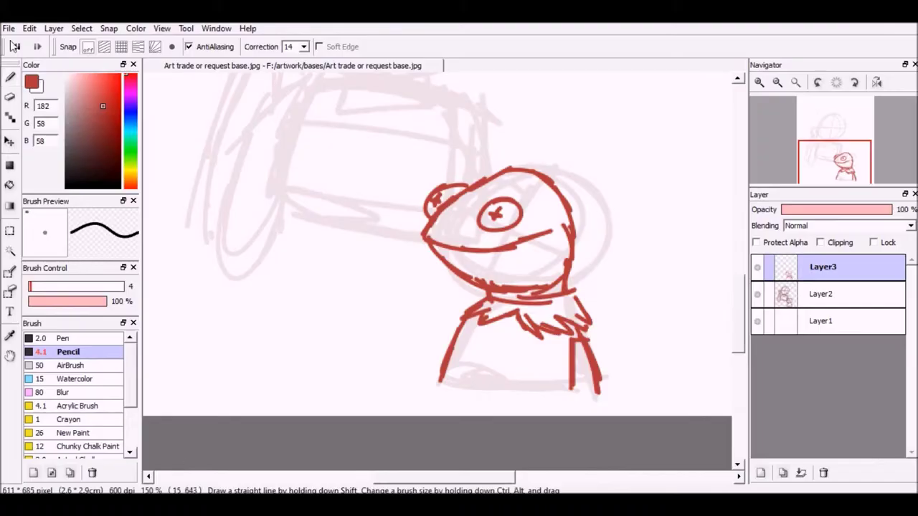
# Step: Return to the drawing and undo the whole frog puppet sketch
pyautogui.click(16, 47)
pyautogui.click(16, 46)
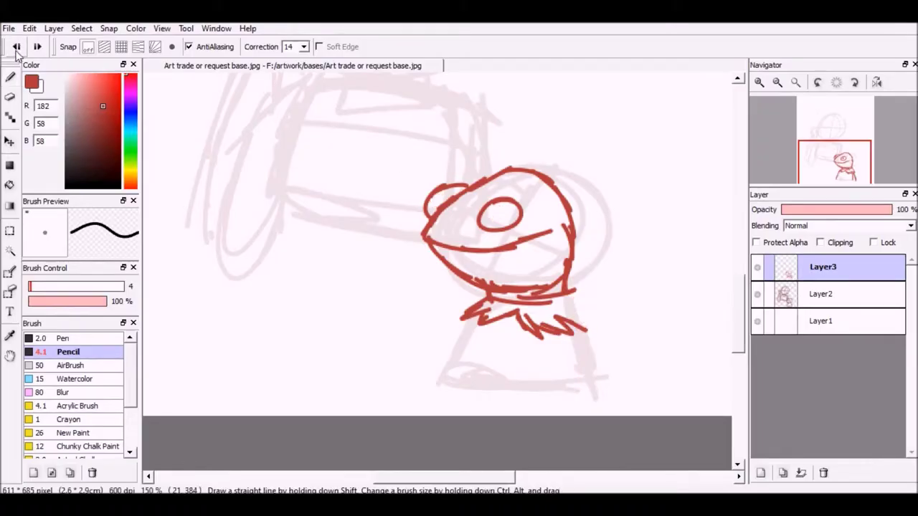
pyautogui.click(16, 46)
pyautogui.click(16, 47)
pyautogui.click(15, 47)
# Step: Sketch the frog's head again on Layer3 with a pointed snout, mouth, raised eyes with crossed pupils and jagged collar
pyautogui.moveTo(559, 172)
pyautogui.mouseDown()
pyautogui.moveTo(537, 174)
pyautogui.moveTo(435, 237)
pyautogui.moveTo(557, 230)
pyautogui.mouseUp()
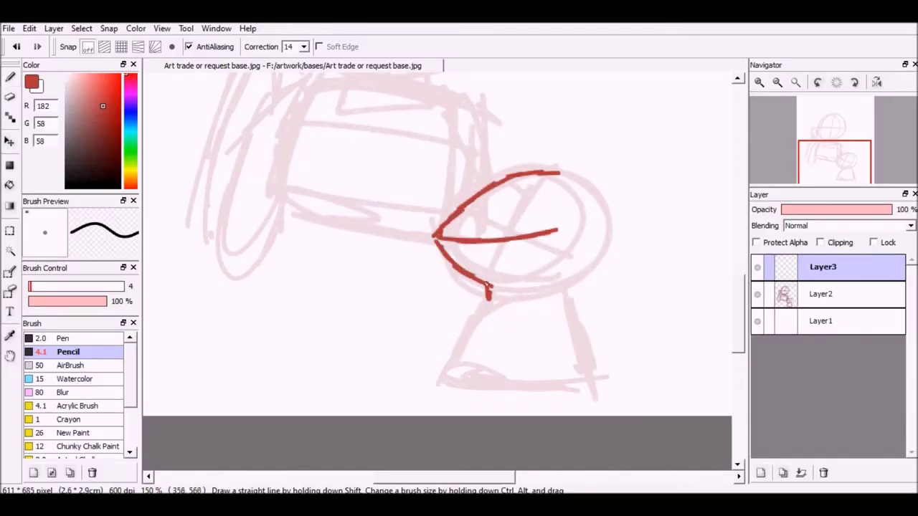
pyautogui.moveTo(580, 193)
pyautogui.mouseDown()
pyautogui.moveTo(579, 270)
pyautogui.moveTo(547, 300)
pyautogui.moveTo(500, 311)
pyautogui.moveTo(595, 318)
pyautogui.mouseUp()
pyautogui.moveTo(543, 213)
pyautogui.mouseDown()
pyautogui.moveTo(545, 185)
pyautogui.moveTo(543, 212)
pyautogui.mouseUp()
pyautogui.moveTo(516, 169); pyautogui.dragTo(473, 189)
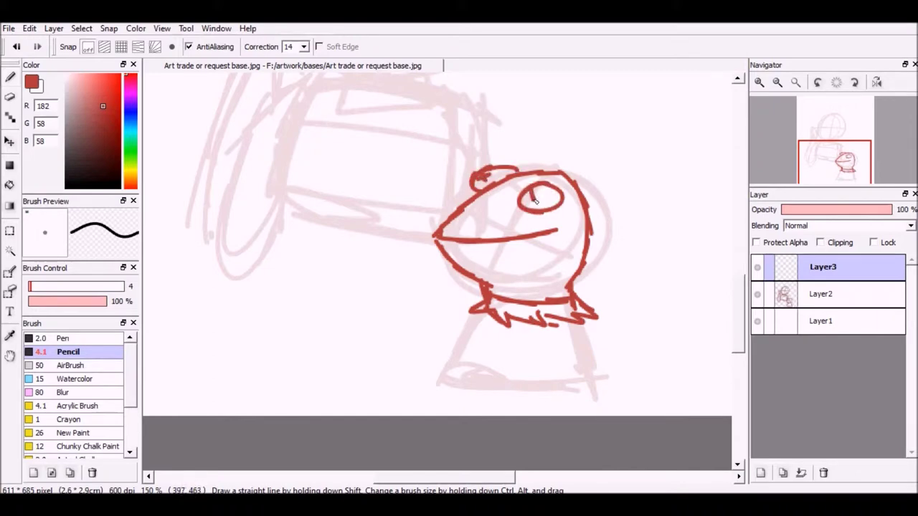
# Step: Sketch the frog's sloping body sides below the collar and its arm along the back edge
pyautogui.moveTo(478, 317); pyautogui.dragTo(439, 374)
pyautogui.moveTo(574, 321); pyautogui.dragTo(591, 374)
pyautogui.moveTo(590, 340); pyautogui.dragTo(601, 400)
pyautogui.moveTo(566, 341); pyautogui.dragTo(569, 394)
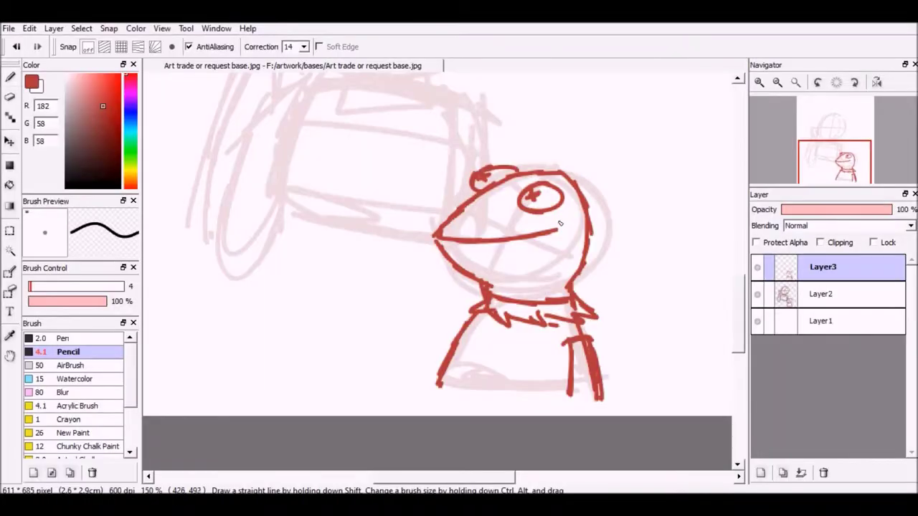
# Step: Try a cheek line at the frog's mouth corner and a stroke at its snout tip, and undo them
pyautogui.moveTo(555, 221); pyautogui.dragTo(562, 244)
pyautogui.hotkey('ctrl', 'z')
pyautogui.click(16, 47)
pyautogui.moveTo(434, 237); pyautogui.dragTo(441, 246)
pyautogui.click(18, 48)
pyautogui.click(18, 47)
pyautogui.click(18, 47)
pyautogui.click(17, 47)
pyautogui.click(38, 48)
# Step: Erase the frog's pupils and redraw them as small crosses inside the eyes
pyautogui.click(10, 97)
pyautogui.moveTo(479, 180); pyautogui.dragTo(491, 177)
pyautogui.moveTo(34, 289); pyautogui.dragTo(30, 287)
pyautogui.press('[')
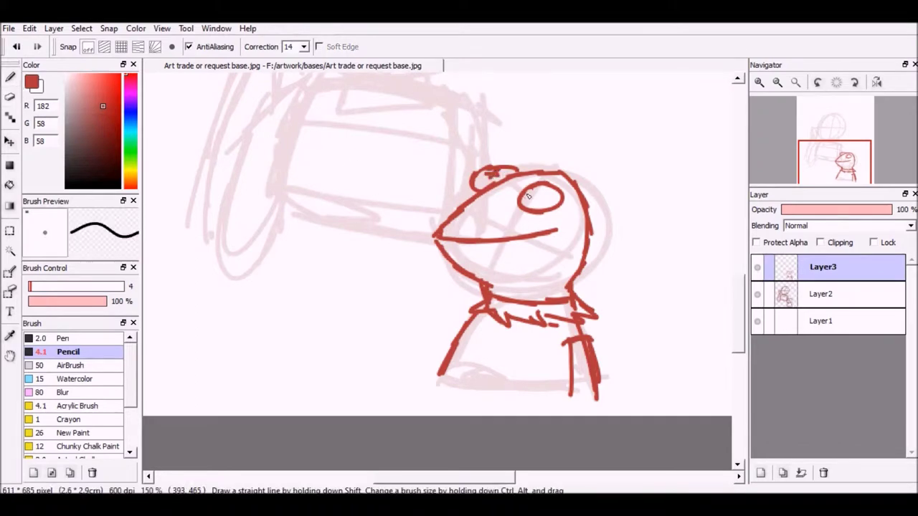
# Step: Sketch the boy's ear, side hair strands, sweeping fringe and the hair outline on top of the head guide
pyautogui.moveTo(738, 313); pyautogui.dragTo(745, 264)
pyautogui.moveTo(737, 263)
pyautogui.mouseDown()
pyautogui.moveTo(699, 257)
pyautogui.moveTo(737, 259)
pyautogui.mouseUp()
pyautogui.moveTo(494, 192)
pyautogui.mouseDown()
pyautogui.moveTo(522, 204)
pyautogui.moveTo(474, 251)
pyautogui.mouseUp()
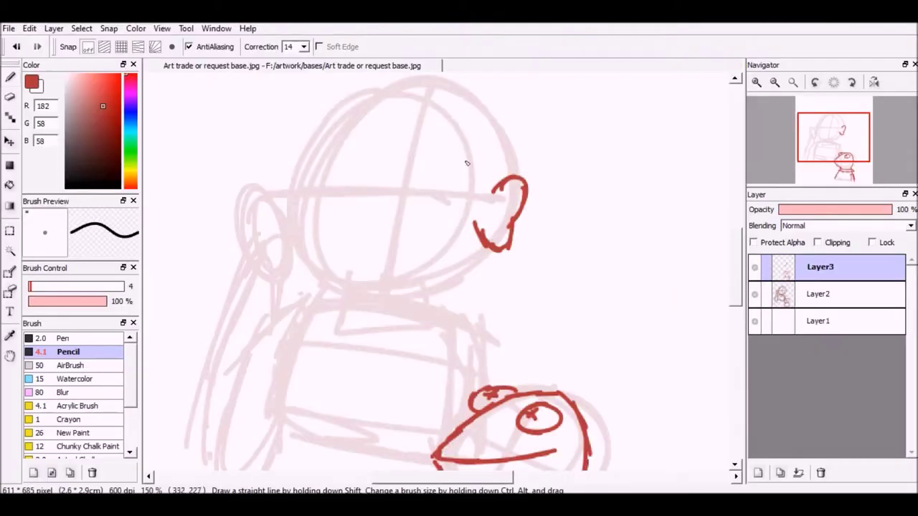
pyautogui.moveTo(446, 150); pyautogui.dragTo(469, 203)
pyautogui.moveTo(485, 164); pyautogui.dragTo(488, 202)
pyautogui.moveTo(424, 152); pyautogui.dragTo(269, 178)
pyautogui.scroll(3, 536, 209)
pyautogui.moveTo(480, 174)
pyautogui.mouseDown()
pyautogui.moveTo(306, 197)
pyautogui.moveTo(273, 240)
pyautogui.moveTo(517, 246)
pyautogui.moveTo(531, 139)
pyautogui.mouseUp()
# Step: Sketch the boy's cheek and rounded jawline on both sides of the face
pyautogui.moveTo(301, 278); pyautogui.dragTo(287, 324)
pyautogui.moveTo(488, 321); pyautogui.dragTo(396, 370)
pyautogui.moveTo(288, 313)
pyautogui.mouseDown()
pyautogui.moveTo(312, 347)
pyautogui.moveTo(361, 366)
pyautogui.mouseUp()
# Step: Sketch the boy's neck, the shoulder sloping toward the frog and the curved edge on the raised-arm side
pyautogui.scroll(-4, 395, 276)
pyautogui.hotkey('alt', 'Tab')
pyautogui.hotkey('alt', 'Tab')
pyautogui.moveTo(344, 273); pyautogui.dragTo(336, 292)
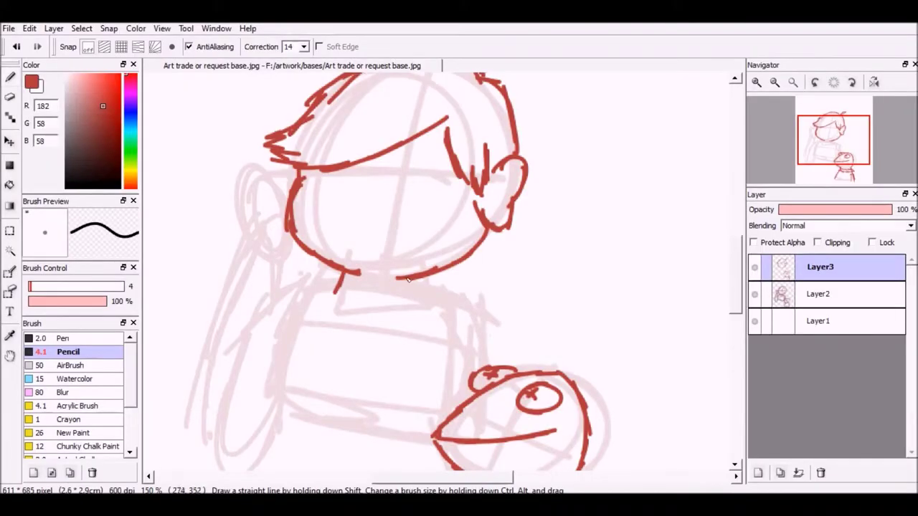
pyautogui.moveTo(466, 320); pyautogui.dragTo(483, 339)
pyautogui.moveTo(295, 297)
pyautogui.mouseDown()
pyautogui.moveTo(259, 376)
pyautogui.moveTo(276, 412)
pyautogui.mouseUp()
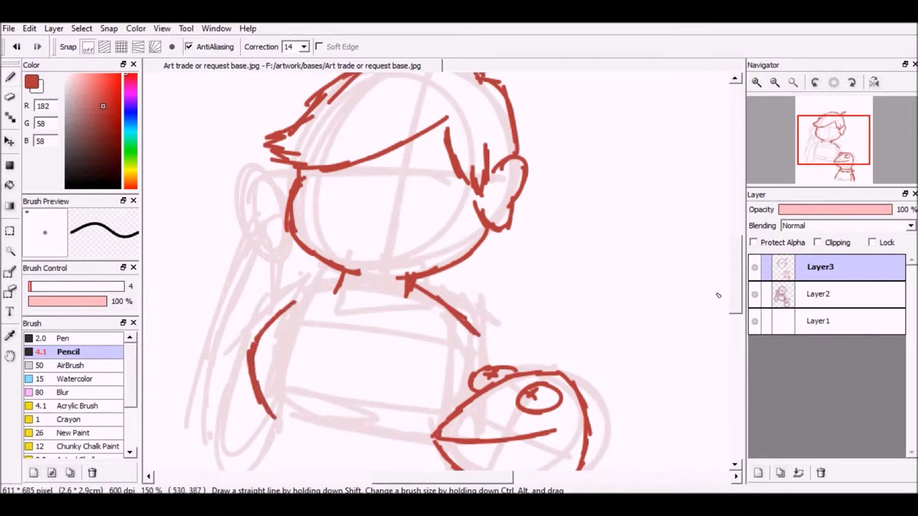
# Step: Sketch the torso's side edge above the frog's snout, the lower hem and a pointed shirt collar
pyautogui.scroll(-5, 600, 330)
pyautogui.moveTo(436, 193); pyautogui.dragTo(433, 246)
pyautogui.moveTo(344, 259); pyautogui.dragTo(386, 262)
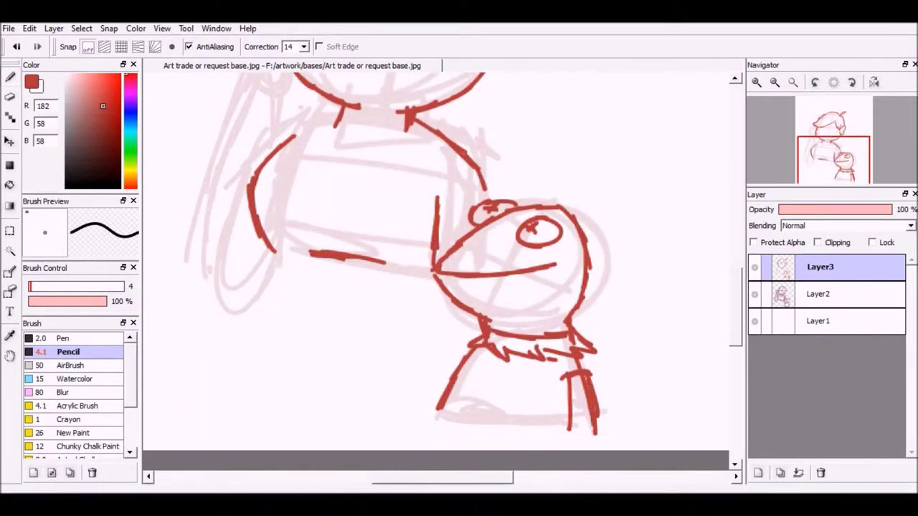
pyautogui.moveTo(372, 110)
pyautogui.mouseDown()
pyautogui.moveTo(392, 135)
pyautogui.moveTo(423, 126)
pyautogui.mouseUp()
# Step: Sketch the boy's bent raised arm with its rounded elbow and forearm reaching up toward the face
pyautogui.moveTo(262, 243); pyautogui.dragTo(198, 288)
pyautogui.moveTo(404, 478); pyautogui.dragTo(371, 478)
pyautogui.moveTo(735, 307); pyautogui.dragTo(735, 271)
pyautogui.moveTo(334, 428); pyautogui.dragTo(330, 329)
pyautogui.moveTo(328, 387); pyautogui.dragTo(376, 248)
pyautogui.moveTo(384, 334); pyautogui.dragTo(360, 391)
pyautogui.moveTo(367, 250); pyautogui.dragTo(385, 213)
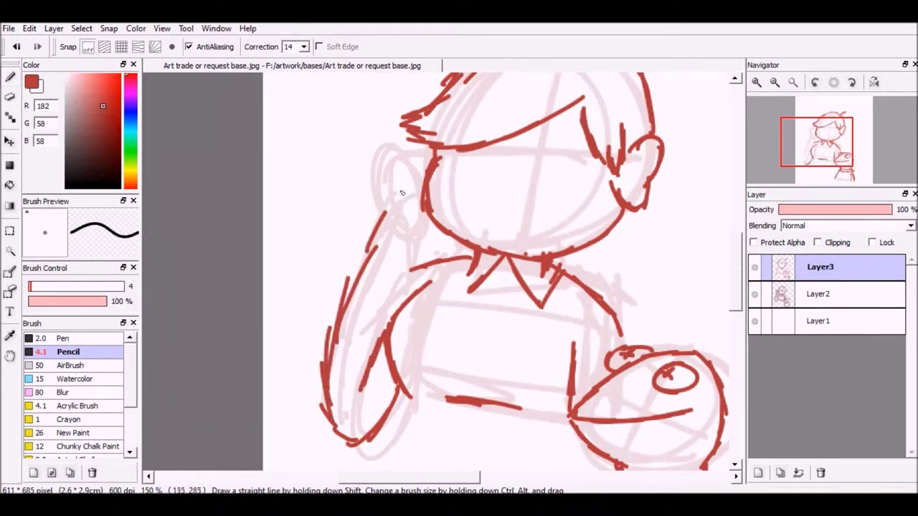
# Step: Rework the raised hand into a round fist with finger lines against the cheek, and join the wrist to the arm
pyautogui.moveTo(427, 167)
pyautogui.mouseDown()
pyautogui.moveTo(393, 202)
pyautogui.moveTo(420, 227)
pyautogui.moveTo(418, 187)
pyautogui.mouseUp()
pyautogui.hotkey('ctrl', 'z')
pyautogui.hotkey('ctrl', 'z')
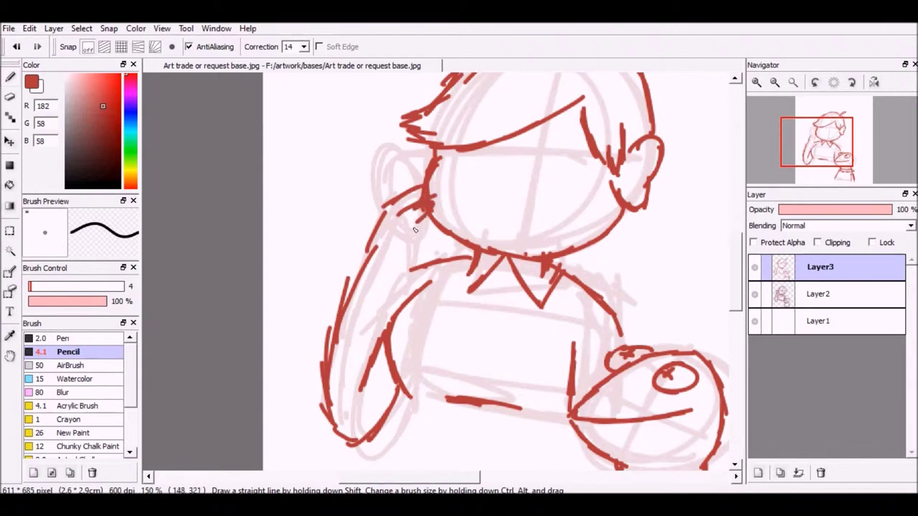
pyautogui.moveTo(419, 239); pyautogui.dragTo(396, 308)
pyautogui.moveTo(377, 224)
pyautogui.mouseDown()
pyautogui.moveTo(370, 198)
pyautogui.moveTo(395, 193)
pyautogui.moveTo(403, 206)
pyautogui.mouseUp()
pyautogui.click(16, 47)
pyautogui.click(15, 46)
pyautogui.click(16, 47)
pyautogui.click(15, 47)
pyautogui.moveTo(416, 246); pyautogui.dragTo(410, 297)
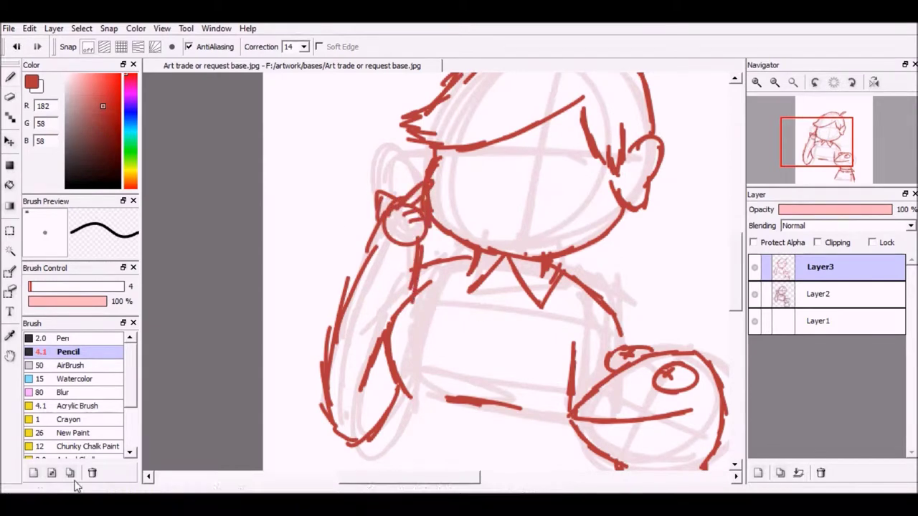
# Step: Sketch a long necktie with its knot hanging from the collar, and a sleeve seam on the shoulder beside the frog
pyautogui.moveTo(487, 276)
pyautogui.mouseDown()
pyautogui.moveTo(502, 309)
pyautogui.moveTo(455, 376)
pyautogui.mouseUp()
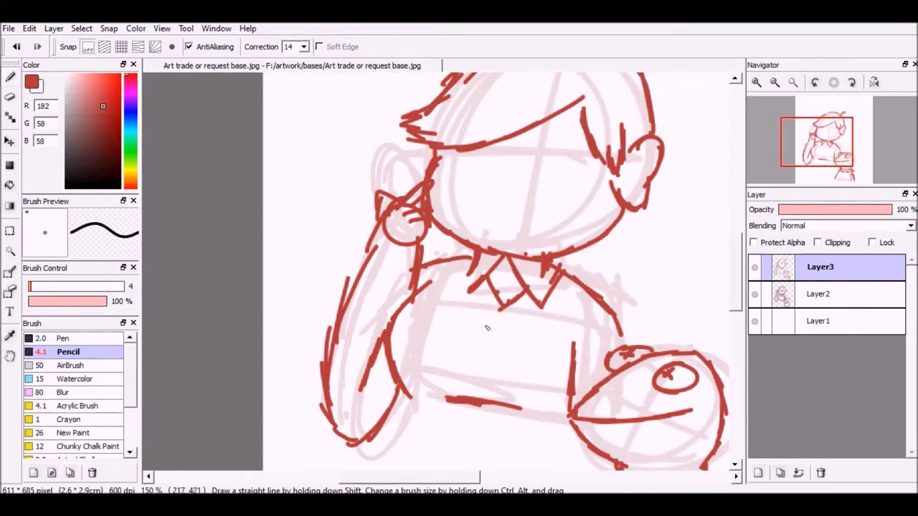
pyautogui.moveTo(453, 398); pyautogui.dragTo(470, 455)
pyautogui.moveTo(513, 302); pyautogui.dragTo(487, 394)
pyautogui.moveTo(481, 400); pyautogui.dragTo(489, 461)
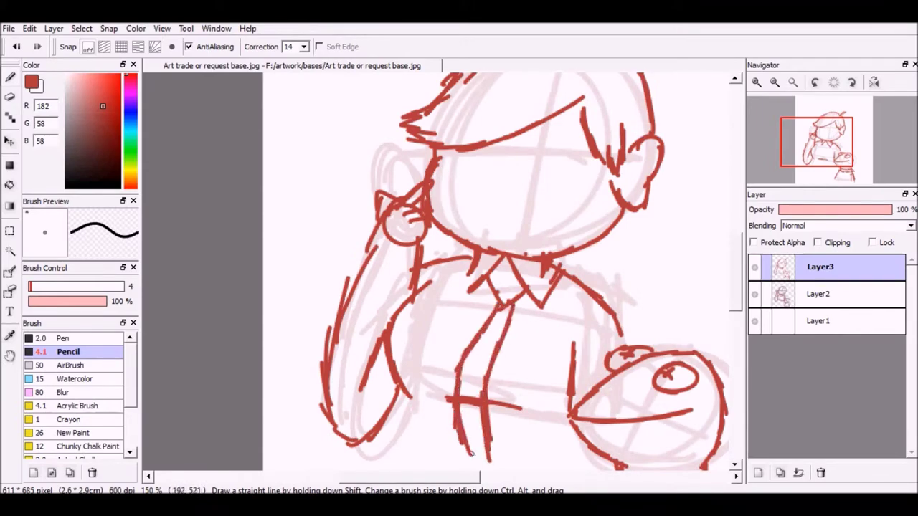
pyautogui.moveTo(611, 307); pyautogui.dragTo(563, 343)
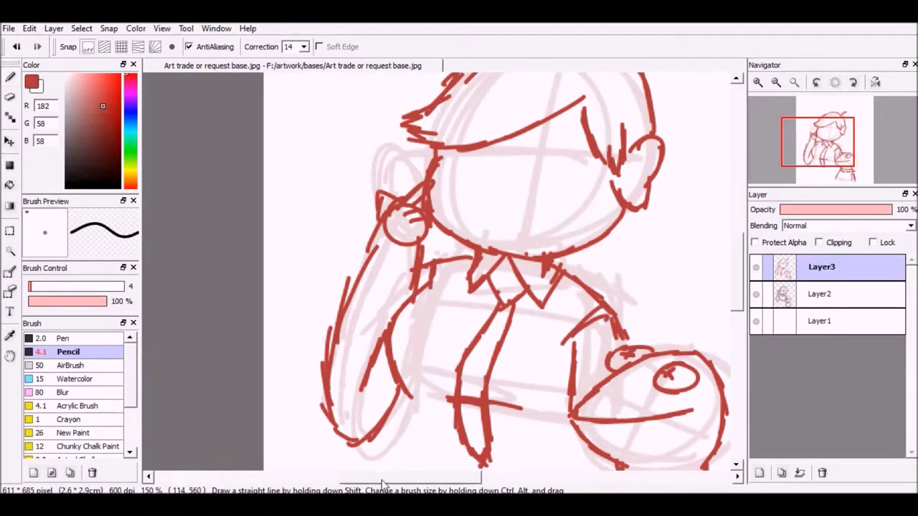
# Step: Draw the boy's face with an arched winking eye, a solid oval open eye and a curved smile
pyautogui.moveTo(382, 481); pyautogui.dragTo(419, 482)
pyautogui.moveTo(325, 172); pyautogui.dragTo(344, 139)
pyautogui.moveTo(341, 137); pyautogui.dragTo(376, 184)
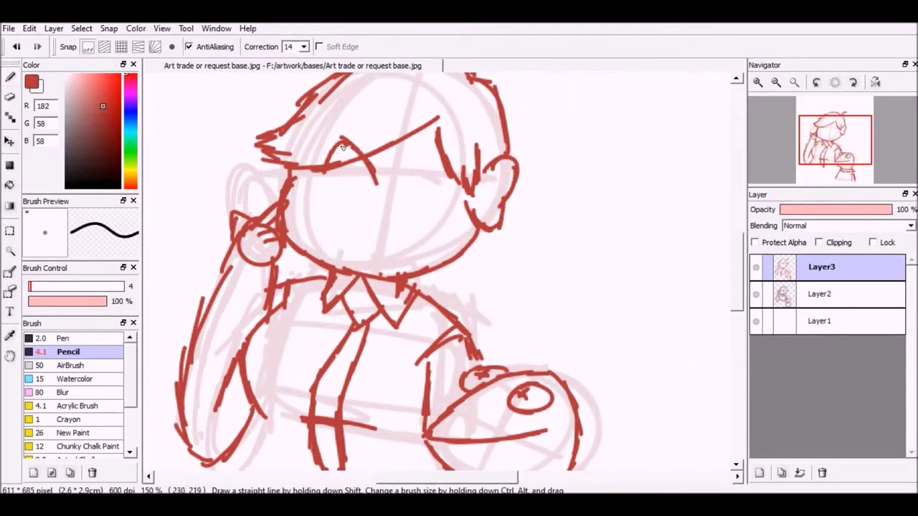
pyautogui.moveTo(423, 163)
pyautogui.mouseDown()
pyautogui.moveTo(416, 190)
pyautogui.moveTo(428, 181)
pyautogui.mouseUp()
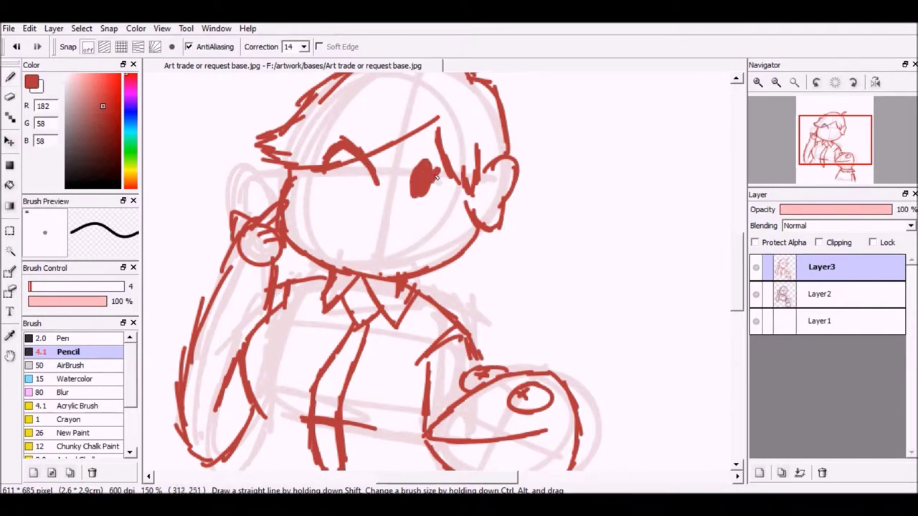
pyautogui.moveTo(339, 199)
pyautogui.mouseDown()
pyautogui.moveTo(388, 202)
pyautogui.moveTo(349, 226)
pyautogui.moveTo(412, 209)
pyautogui.mouseUp()
pyautogui.click(17, 48)
pyautogui.moveTo(405, 208); pyautogui.dragTo(413, 213)
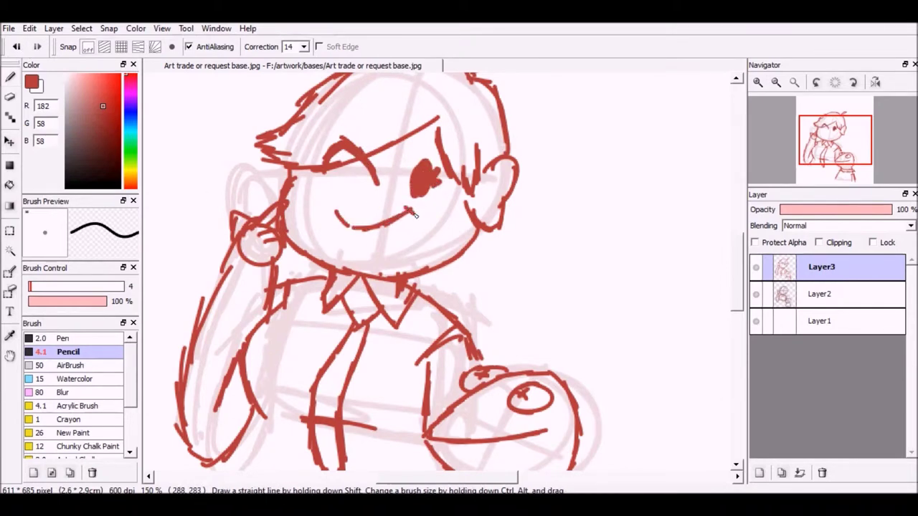
# Step: Sketch the lower body lines flaring out below the waist on both sides of the boy
pyautogui.scroll(-5, 260, 293)
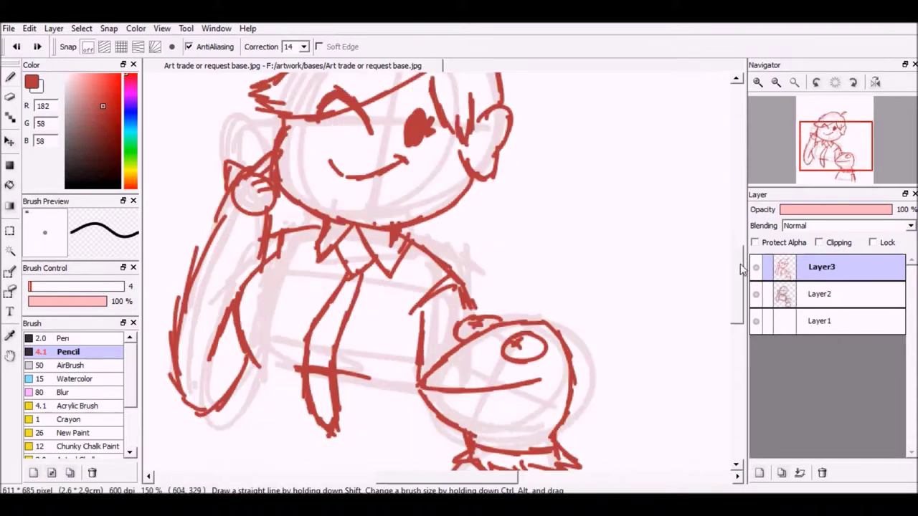
pyautogui.moveTo(260, 293); pyautogui.dragTo(256, 307)
pyautogui.moveTo(252, 309)
pyautogui.mouseDown()
pyautogui.moveTo(231, 355)
pyautogui.moveTo(239, 345)
pyautogui.mouseUp()
pyautogui.moveTo(419, 304); pyautogui.dragTo(436, 380)
pyautogui.moveTo(241, 327); pyautogui.dragTo(214, 370)
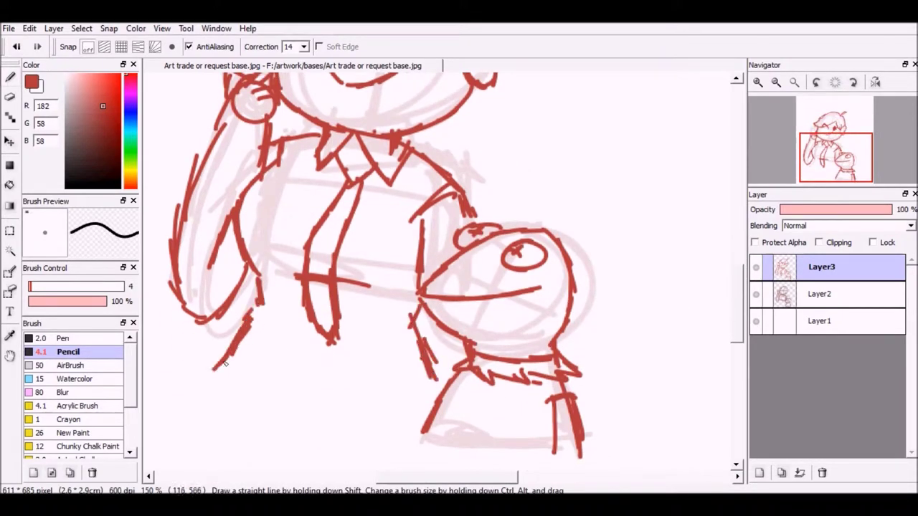
# Step: Check the reference and draw lines running beneath both sides of the jaw toward the collar
pyautogui.moveTo(737, 289); pyautogui.dragTo(737, 273)
pyautogui.hotkey('alt', 'Tab')
pyautogui.hotkey('alt', 'Tab')
pyautogui.moveTo(482, 152)
pyautogui.mouseDown()
pyautogui.moveTo(463, 194)
pyautogui.moveTo(410, 213)
pyautogui.mouseUp()
pyautogui.moveTo(290, 173); pyautogui.dragTo(311, 199)
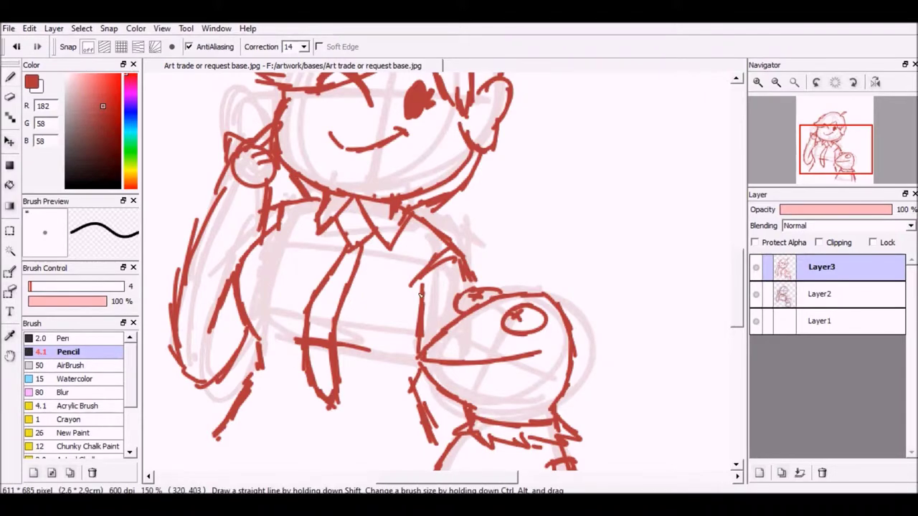
# Step: Check the browser reference, lower Layer2's opacity to 7% to fade the guide sketch, and reselect Layer3
pyautogui.hotkey('alt', 'Tab')
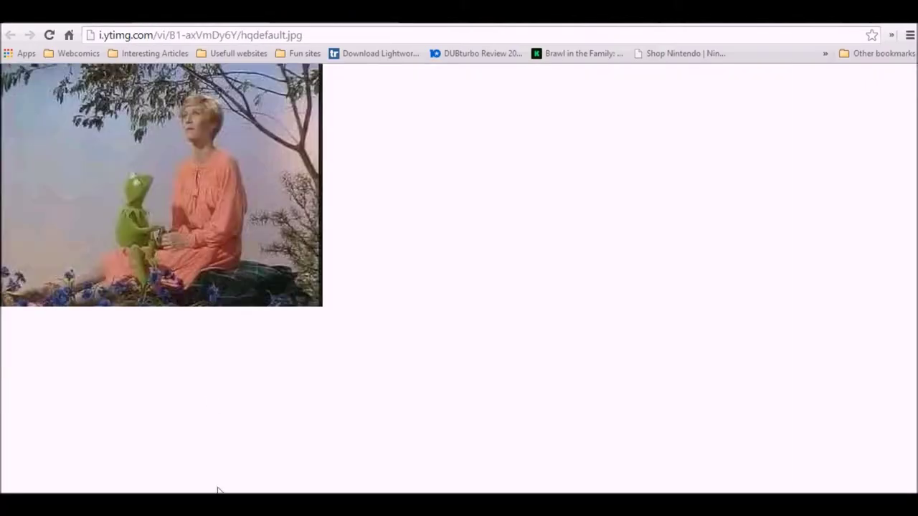
pyautogui.hotkey('alt', 'Tab')
pyautogui.click(810, 300)
pyautogui.click(820, 267)
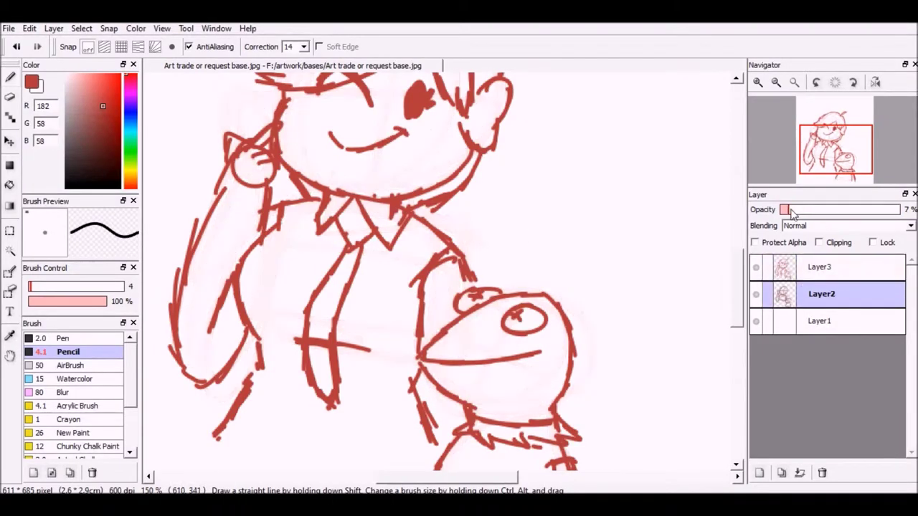
# Step: Lower Layer3's opacity to fade the red sketch and add a new layer above it
pyautogui.moveTo(889, 209); pyautogui.dragTo(800, 210)
pyautogui.scroll(-3, 128, 382)
pyautogui.click(107, 451)
pyautogui.moveTo(32, 287); pyautogui.dragTo(30, 287)
pyautogui.click(54, 28)
pyautogui.click(61, 40)
# Step: Try the Acrylic Brush, chunk and pencil chunk brushes at small sizes with a test stroke beside the figure, and undo it
pyautogui.scroll(3, 133, 378)
pyautogui.click(77, 368)
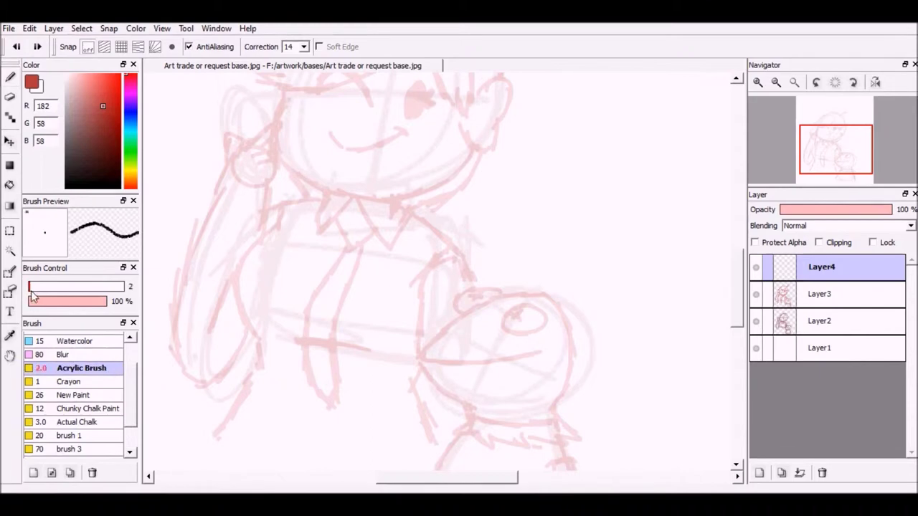
pyautogui.scroll(-1, 132, 385)
pyautogui.click(72, 397)
pyautogui.click(92, 452)
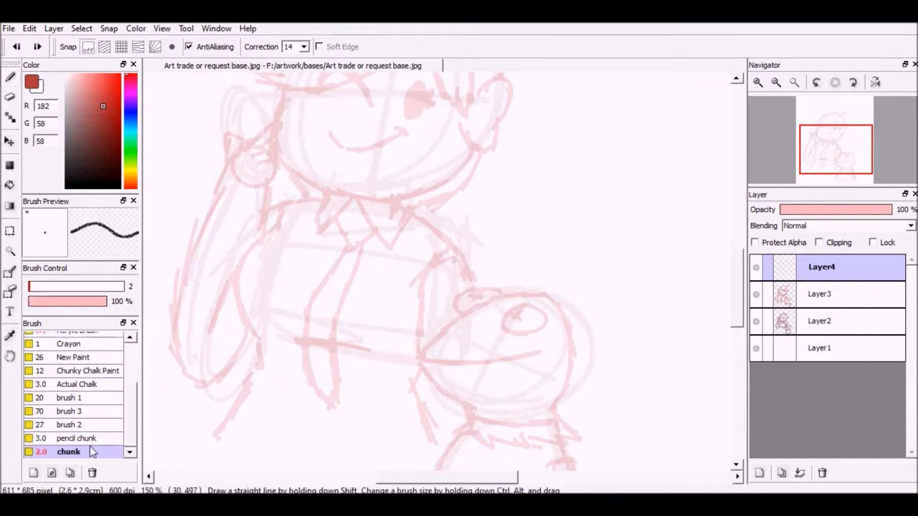
pyautogui.click(89, 438)
pyautogui.click(32, 286)
pyautogui.moveTo(527, 194); pyautogui.dragTo(670, 191)
pyautogui.click(16, 47)
# Step: Set up the chunk brush at size 3 with a stroke correction of 16, undoing the test stroke
pyautogui.click(304, 46)
pyautogui.moveTo(308, 106); pyautogui.dragTo(308, 126)
pyautogui.click(299, 130)
pyautogui.click(65, 450)
pyautogui.click(31, 287)
pyautogui.moveTo(521, 208); pyautogui.dragTo(670, 210)
pyautogui.click(17, 48)
pyautogui.click(305, 47)
pyautogui.click(293, 114)
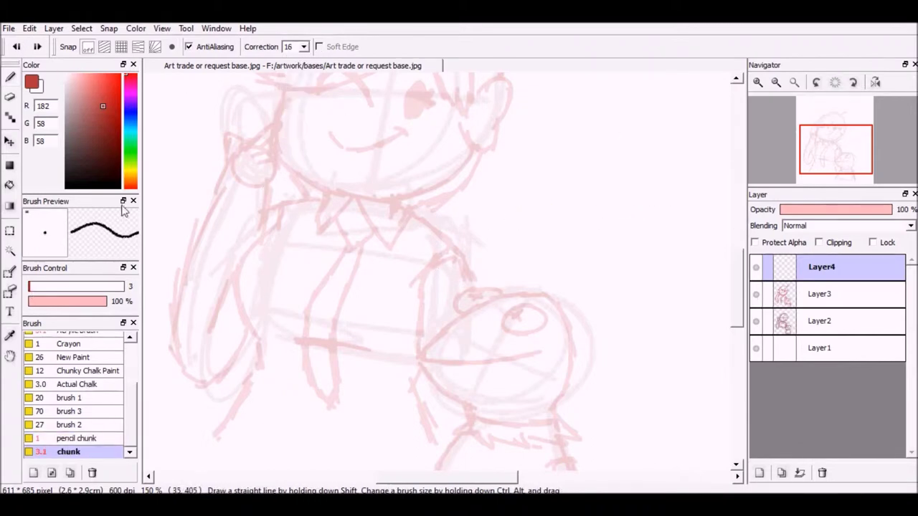
# Step: Set the colour to green (77, 202, 79) and outline the frog's head, eyes with crossed pupils and mouth on Layer4
pyautogui.click(126, 150)
pyautogui.moveTo(95, 79); pyautogui.dragTo(100, 98)
pyautogui.click(758, 82)
pyautogui.moveTo(609, 199)
pyautogui.mouseDown()
pyautogui.moveTo(581, 150)
pyautogui.moveTo(420, 206)
pyautogui.moveTo(532, 231)
pyautogui.moveTo(580, 211)
pyautogui.mouseUp()
pyautogui.moveTo(408, 228); pyautogui.dragTo(436, 257)
pyautogui.click(16, 48)
pyautogui.click(10, 96)
pyautogui.press('[')
pyautogui.press('[')
pyautogui.press('[')
pyautogui.moveTo(443, 183)
pyautogui.mouseDown()
pyautogui.moveTo(407, 231)
pyautogui.moveTo(471, 295)
pyautogui.mouseUp()
pyautogui.moveTo(620, 255); pyautogui.dragTo(587, 312)
pyautogui.moveTo(550, 173); pyautogui.dragTo(545, 175)
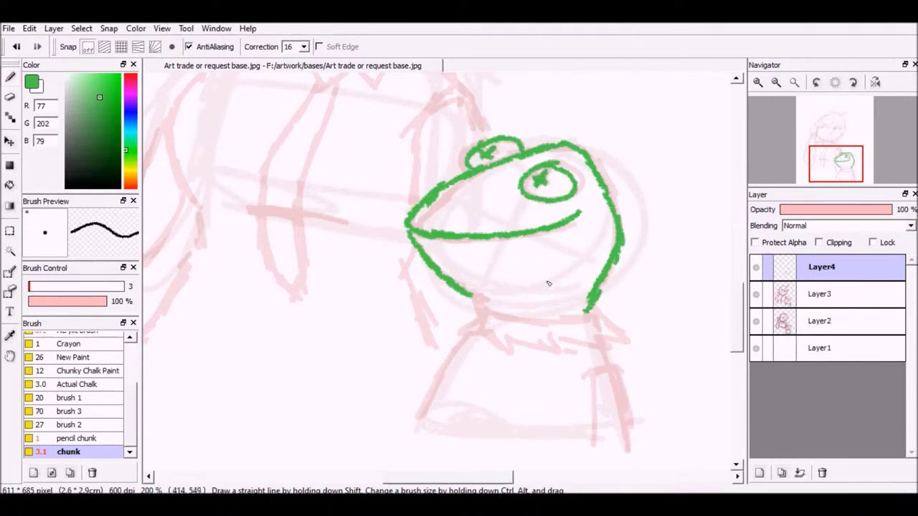
# Step: Outline the frog's jagged collar, body side and arm lines in green
pyautogui.moveTo(482, 307)
pyautogui.mouseDown()
pyautogui.moveTo(448, 323)
pyautogui.moveTo(545, 351)
pyautogui.moveTo(589, 353)
pyautogui.mouseUp()
pyautogui.moveTo(479, 316)
pyautogui.mouseDown()
pyautogui.moveTo(543, 320)
pyautogui.moveTo(610, 342)
pyautogui.moveTo(588, 354)
pyautogui.mouseUp()
pyautogui.moveTo(471, 328); pyautogui.dragTo(436, 378)
pyautogui.moveTo(436, 378); pyautogui.dragTo(412, 423)
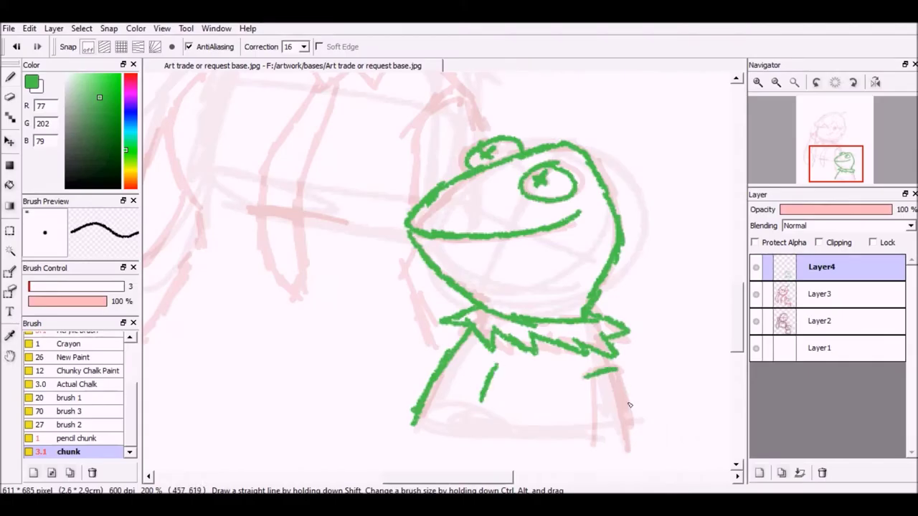
pyautogui.moveTo(617, 372); pyautogui.dragTo(627, 453)
pyautogui.moveTo(592, 389); pyautogui.dragTo(592, 443)
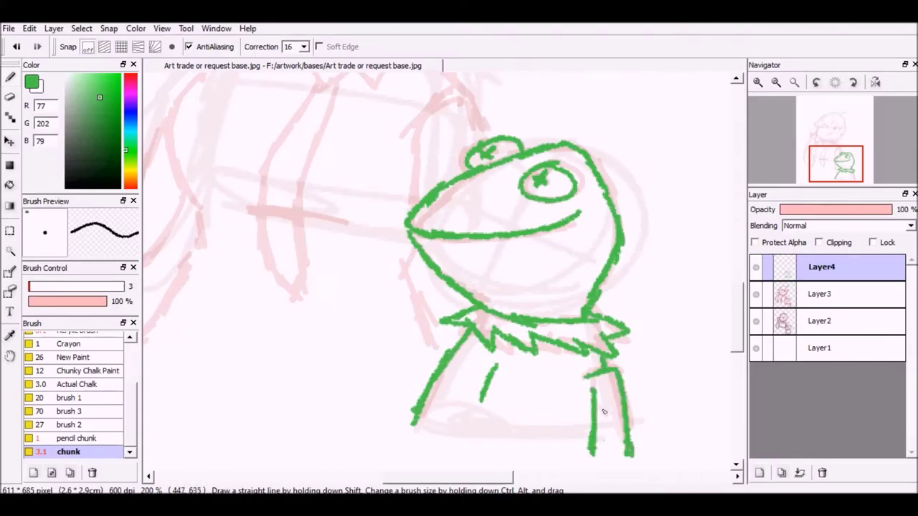
# Step: Switch to grey (186, 191, 186) and outline the boy's fringe, hair, top tuft and ear over the faded sketch
pyautogui.moveTo(488, 476)
pyautogui.mouseDown()
pyautogui.moveTo(418, 463)
pyautogui.moveTo(463, 474)
pyautogui.mouseUp()
pyautogui.moveTo(738, 334); pyautogui.dragTo(738, 271)
pyautogui.moveTo(544, 172)
pyautogui.mouseDown()
pyautogui.moveTo(498, 206)
pyautogui.moveTo(362, 228)
pyautogui.moveTo(304, 214)
pyautogui.mouseUp()
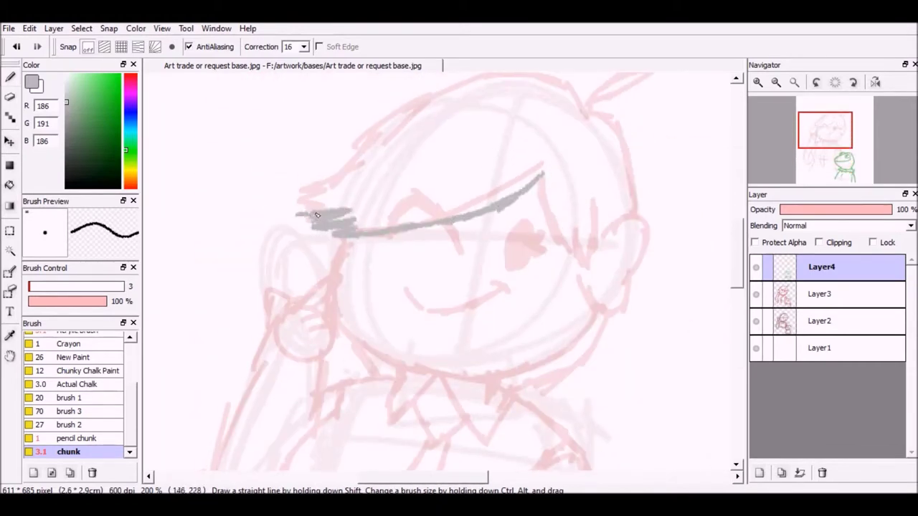
pyautogui.moveTo(738, 261); pyautogui.dragTo(738, 251)
pyautogui.moveTo(585, 171)
pyautogui.mouseDown()
pyautogui.moveTo(428, 145)
pyautogui.moveTo(291, 241)
pyautogui.moveTo(298, 267)
pyautogui.mouseUp()
pyautogui.moveTo(544, 223); pyautogui.dragTo(583, 315)
pyautogui.moveTo(615, 287)
pyautogui.mouseDown()
pyautogui.moveTo(631, 362)
pyautogui.moveTo(585, 344)
pyautogui.mouseUp()
pyautogui.moveTo(584, 167)
pyautogui.mouseDown()
pyautogui.moveTo(606, 177)
pyautogui.moveTo(637, 271)
pyautogui.mouseUp()
pyautogui.moveTo(590, 148); pyautogui.dragTo(638, 143)
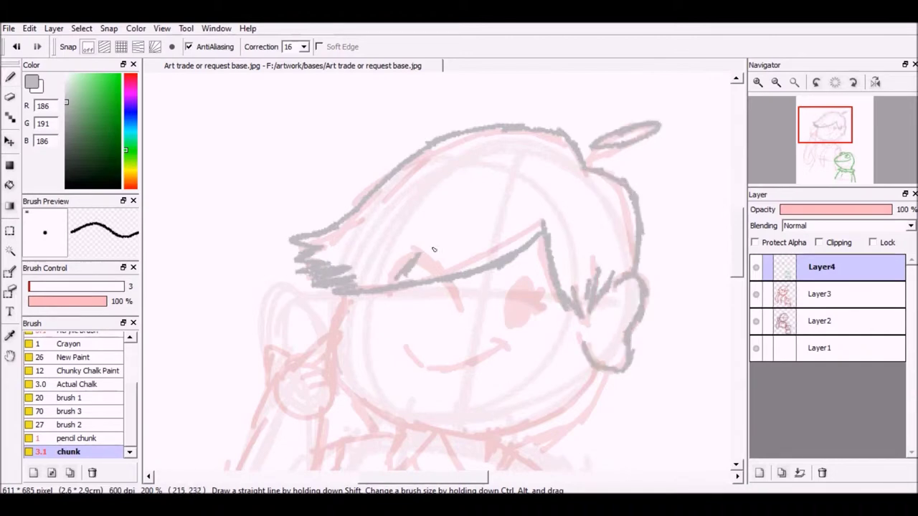
# Step: Draw the boy's arched winking eye, solid open eye and the slanted eyebrow above it in grey
pyautogui.moveTo(405, 275); pyautogui.dragTo(459, 313)
pyautogui.moveTo(423, 254); pyautogui.dragTo(450, 284)
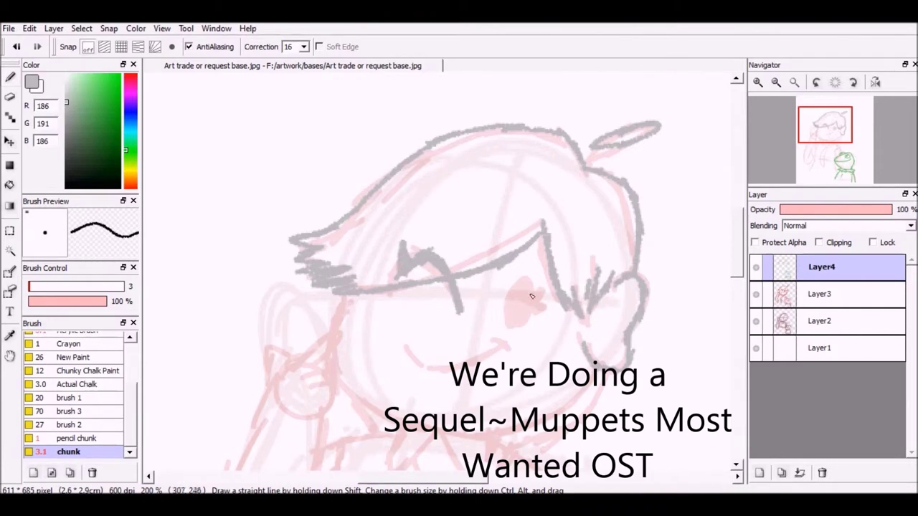
pyautogui.moveTo(531, 295); pyautogui.dragTo(524, 282)
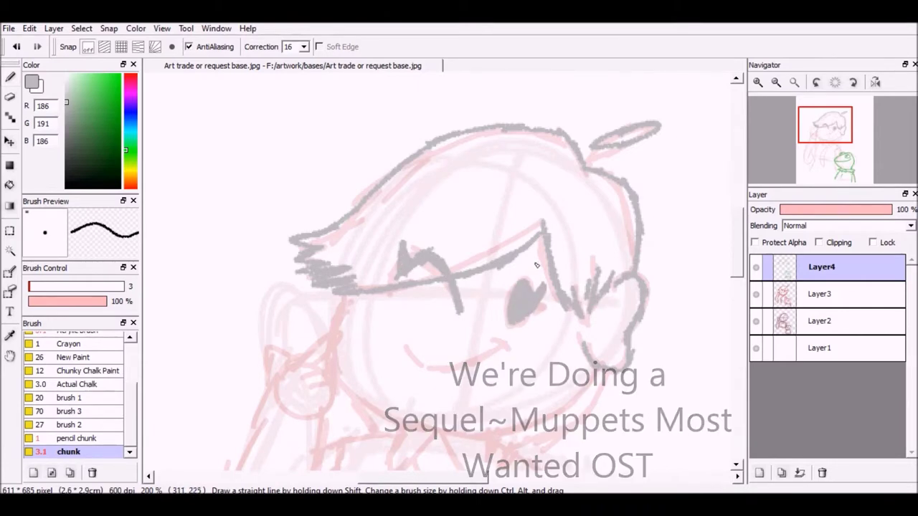
pyautogui.moveTo(530, 264); pyautogui.dragTo(528, 223)
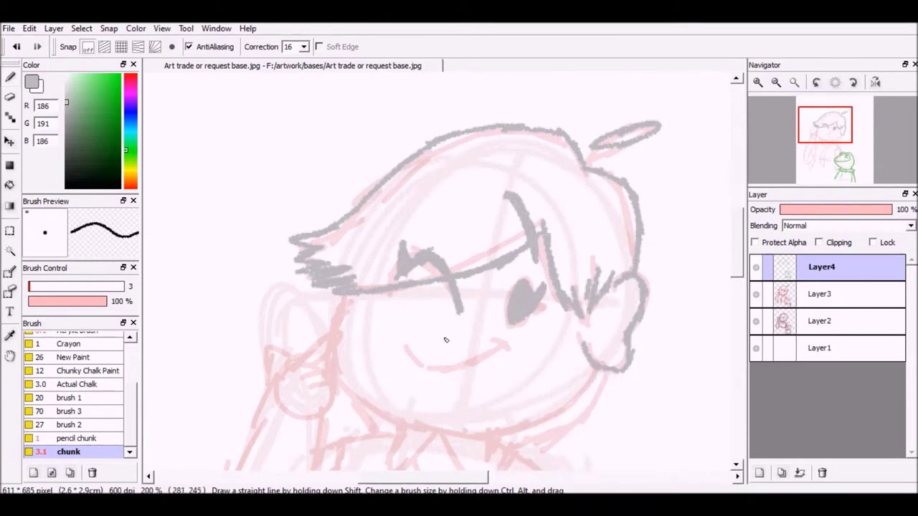
# Step: Draw the boy's curved smile slightly above the sketched one, undoing the unsatisfactory attempts
pyautogui.moveTo(461, 361); pyautogui.dragTo(493, 343)
pyautogui.click(16, 47)
pyautogui.click(17, 47)
pyautogui.moveTo(419, 326)
pyautogui.mouseDown()
pyautogui.moveTo(457, 364)
pyautogui.moveTo(527, 353)
pyautogui.mouseUp()
pyautogui.hotkey('ctrl', 'z')
# Step: Outline the boy's pointing hand, its sleeve cuff and the curved side of the vest
pyautogui.moveTo(739, 241); pyautogui.dragTo(741, 284)
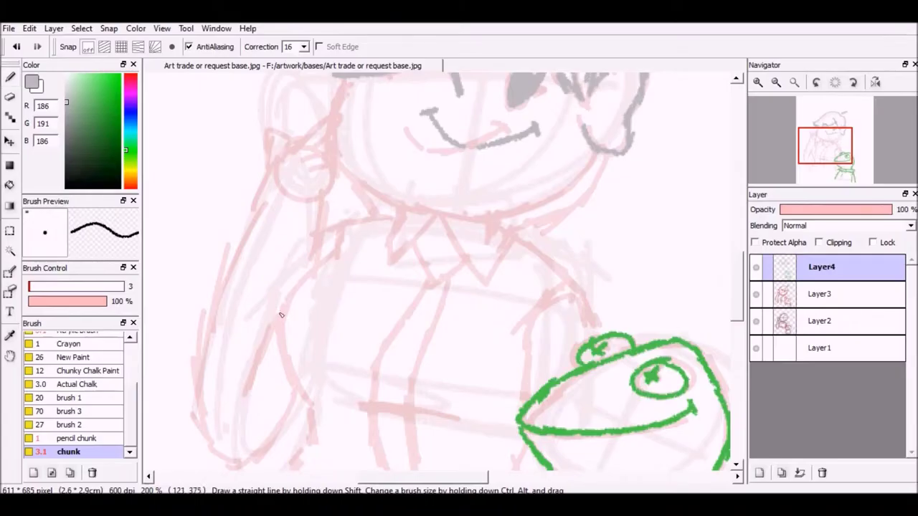
pyautogui.moveTo(280, 169); pyautogui.dragTo(352, 111)
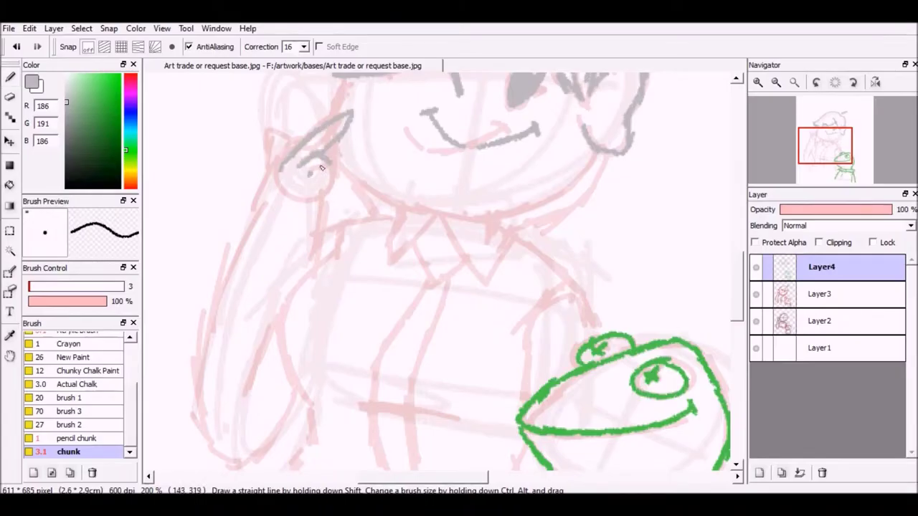
pyautogui.moveTo(260, 175); pyautogui.dragTo(318, 200)
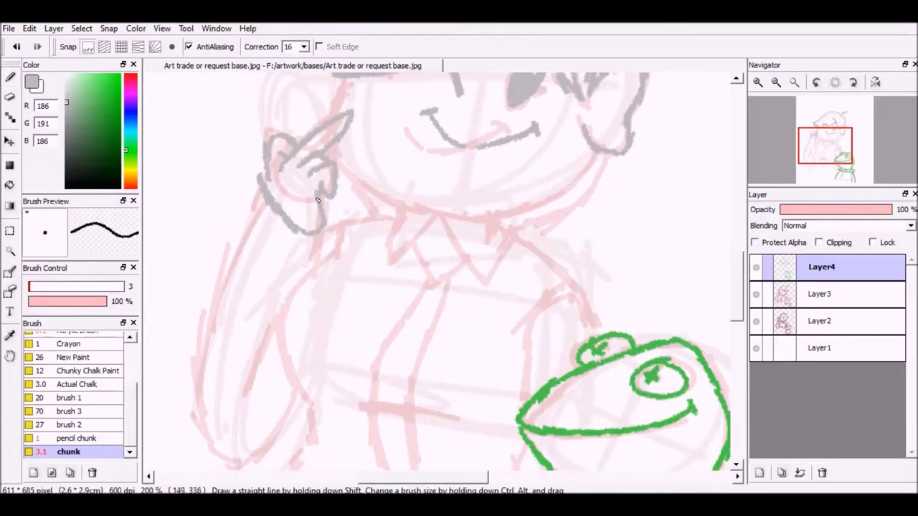
pyautogui.moveTo(261, 179)
pyautogui.mouseDown()
pyautogui.moveTo(315, 236)
pyautogui.moveTo(285, 355)
pyautogui.moveTo(309, 399)
pyautogui.mouseUp()
# Step: Draw the boy's jawline and both pointed halves of the shirt collar
pyautogui.moveTo(588, 158)
pyautogui.mouseDown()
pyautogui.moveTo(543, 202)
pyautogui.moveTo(488, 216)
pyautogui.mouseUp()
pyautogui.moveTo(499, 222); pyautogui.dragTo(502, 255)
pyautogui.moveTo(440, 215); pyautogui.dragTo(501, 253)
pyautogui.moveTo(419, 205); pyautogui.dragTo(383, 240)
pyautogui.moveTo(437, 212); pyautogui.dragTo(409, 246)
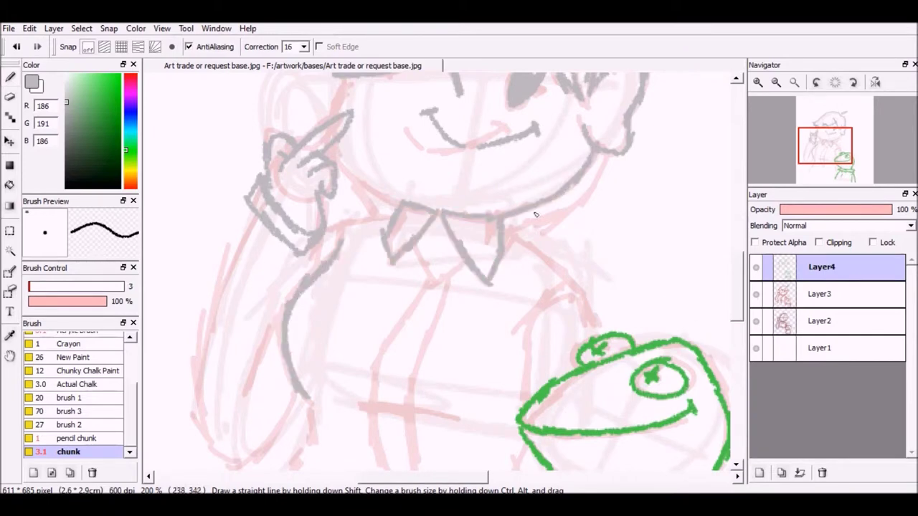
# Step: Outline the cheek beside the pointing hand and the lines running under both sides of the jaw
pyautogui.scroll(2, 444, 210)
pyautogui.moveTo(347, 152); pyautogui.dragTo(336, 183)
pyautogui.moveTo(337, 221)
pyautogui.mouseDown()
pyautogui.moveTo(366, 260)
pyautogui.moveTo(400, 275)
pyautogui.mouseUp()
pyautogui.moveTo(610, 228); pyautogui.dragTo(540, 296)
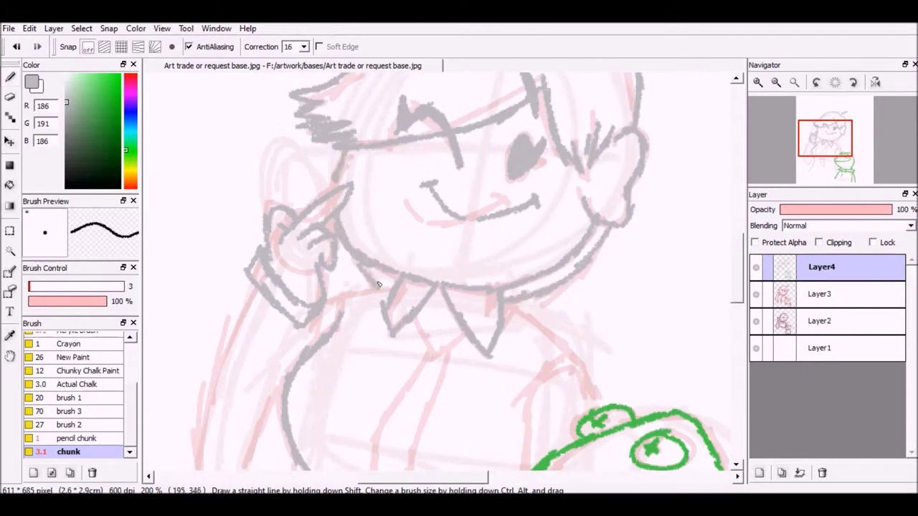
# Step: Outline the raised arm's sleeve from the cuff down around the bent elbow
pyautogui.moveTo(255, 276); pyautogui.dragTo(231, 351)
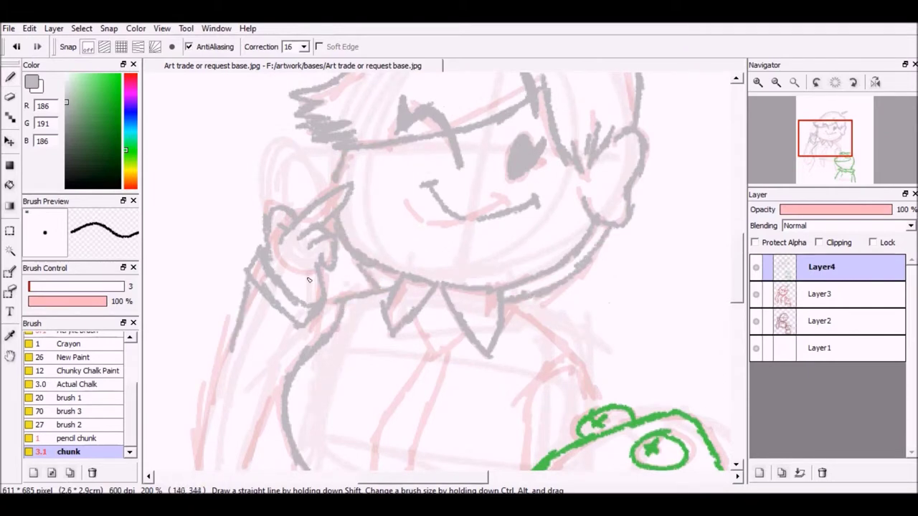
pyautogui.scroll(-4, 337, 263)
pyautogui.moveTo(234, 217); pyautogui.dragTo(188, 362)
pyautogui.moveTo(248, 348); pyautogui.dragTo(294, 234)
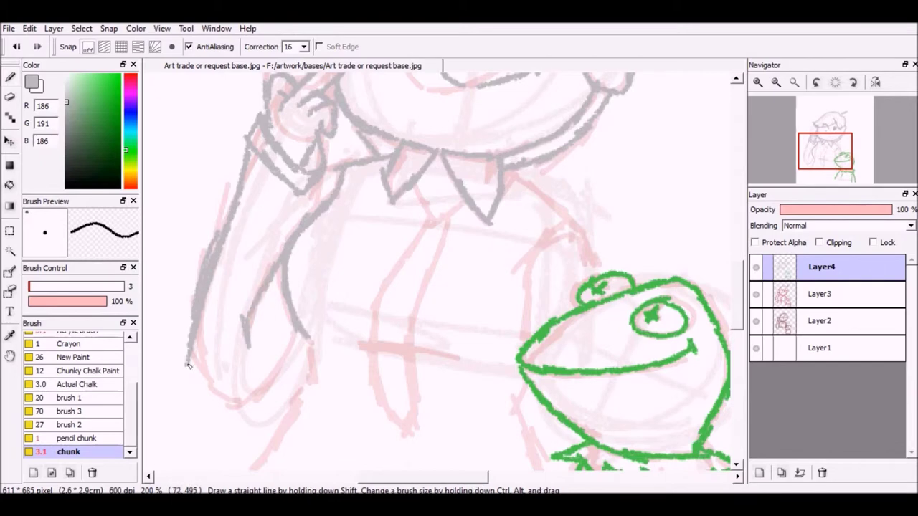
pyautogui.moveTo(190, 349); pyautogui.dragTo(244, 410)
pyautogui.moveTo(297, 331); pyautogui.dragTo(230, 406)
pyautogui.moveTo(195, 363); pyautogui.dragTo(212, 403)
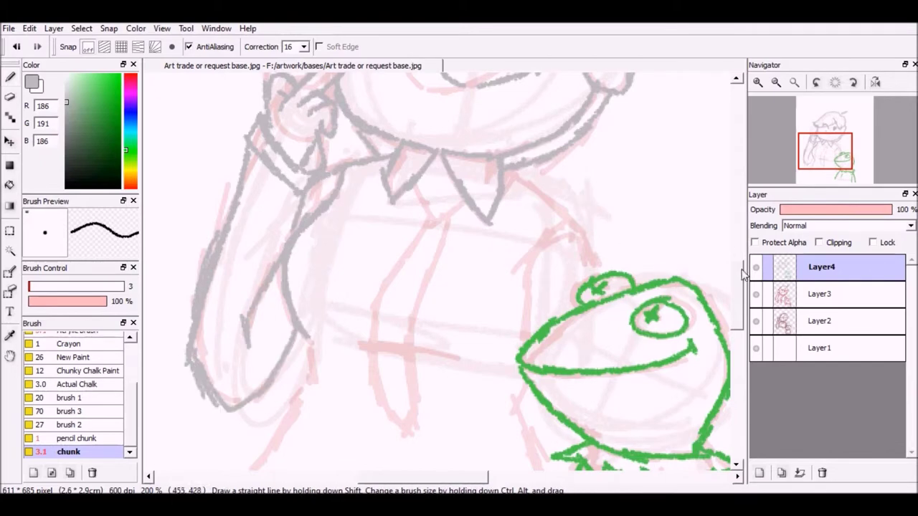
# Step: Draw the boy's tie and outline the shoulder and vest armhole beside the frog
pyautogui.moveTo(428, 216)
pyautogui.mouseDown()
pyautogui.moveTo(370, 319)
pyautogui.moveTo(391, 409)
pyautogui.mouseUp()
pyautogui.moveTo(462, 209); pyautogui.dragTo(405, 439)
pyautogui.moveTo(504, 171); pyautogui.dragTo(602, 273)
pyautogui.moveTo(566, 226); pyautogui.dragTo(531, 337)
# Step: Draw the boy's lower body line and the sleeve edge beside the frog's jaw
pyautogui.scroll(-5, 531, 337)
pyautogui.moveTo(315, 181); pyautogui.dragTo(284, 266)
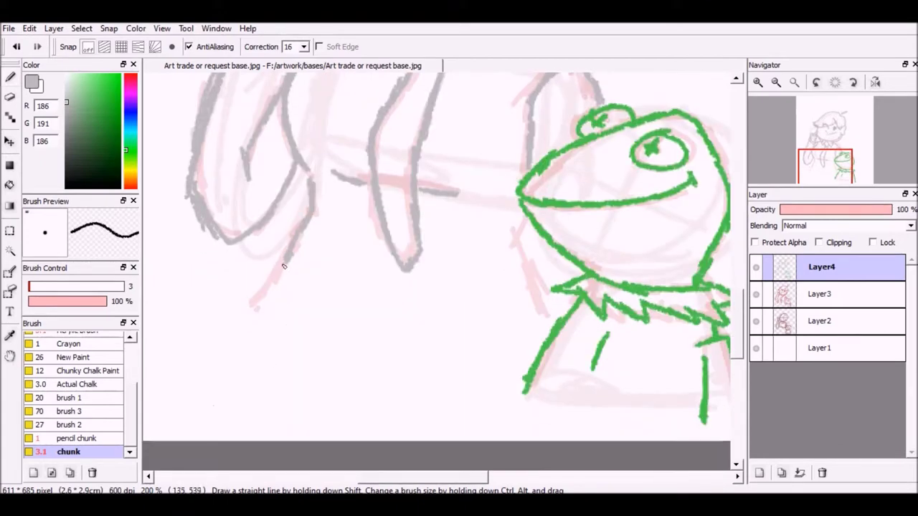
pyautogui.moveTo(524, 226); pyautogui.dragTo(514, 276)
pyautogui.moveTo(529, 239); pyautogui.dragTo(546, 298)
# Step: Draw the eyebrow above the winking eye, then hide Layer2 and Layer3 to check the line art
pyautogui.scroll(12, 483, 179)
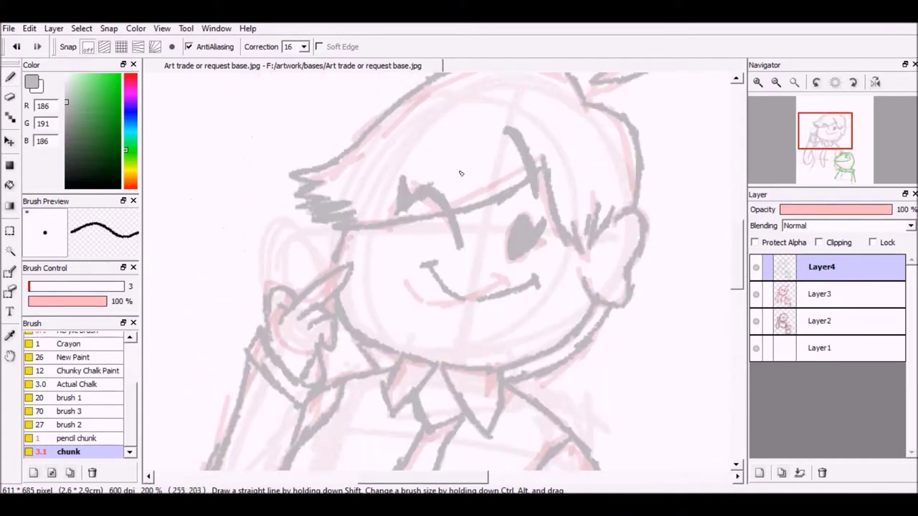
pyautogui.moveTo(439, 140); pyautogui.dragTo(478, 190)
pyautogui.click(755, 321)
pyautogui.click(755, 294)
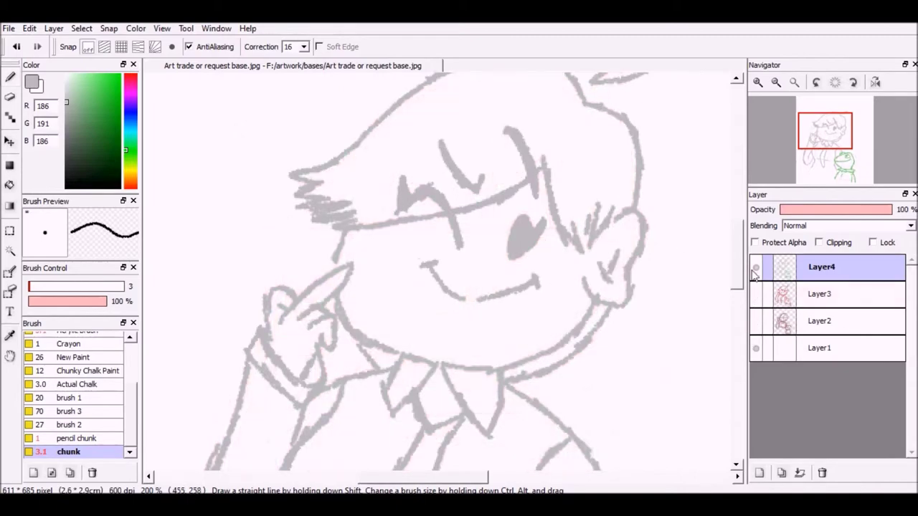
pyautogui.click(317, 504)
pyautogui.hotkey('alt', 'Tab')
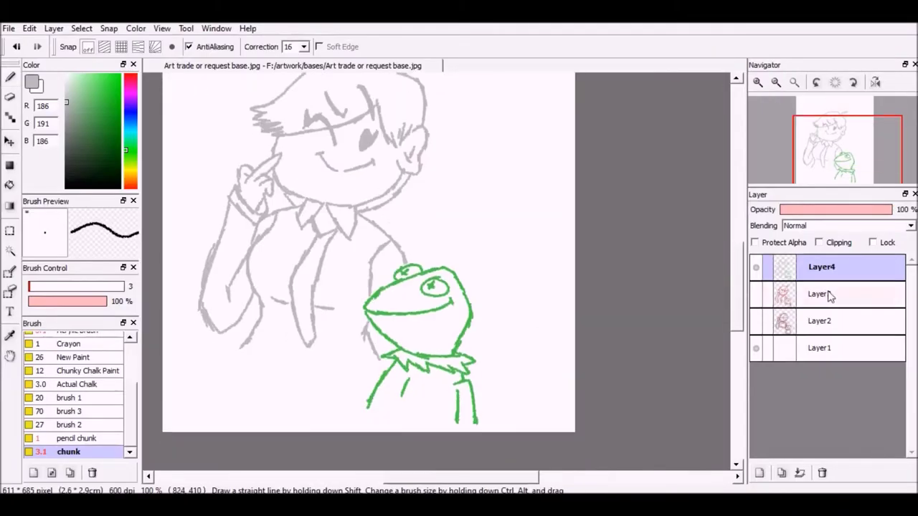
# Step: Delete Layer3 and Layer2, and add a new layer placed directly beneath Layer4
pyautogui.click(828, 293)
pyautogui.click(822, 473)
pyautogui.click(825, 295)
pyautogui.click(821, 473)
pyautogui.click(55, 29)
pyautogui.click(60, 42)
pyautogui.moveTo(833, 268); pyautogui.dragTo(836, 306)
# Step: Choose the pencil chunk brush and set its size to 3
pyautogui.click(93, 439)
pyautogui.click(68, 425)
pyautogui.click(66, 452)
pyautogui.click(80, 438)
pyautogui.click(30, 287)
# Step: Try closing the frog's lower edge with bright green (75, 226, 78) zigzags and filling its body, and undo both
pyautogui.click(10, 336)
pyautogui.click(431, 287)
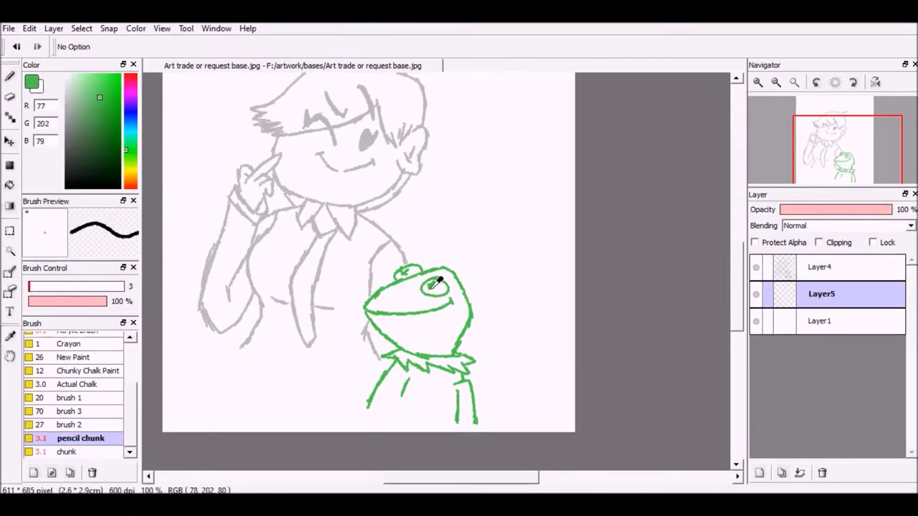
pyautogui.click(10, 77)
pyautogui.moveTo(370, 408)
pyautogui.mouseDown()
pyautogui.moveTo(388, 426)
pyautogui.moveTo(454, 429)
pyautogui.mouseUp()
pyautogui.click(9, 185)
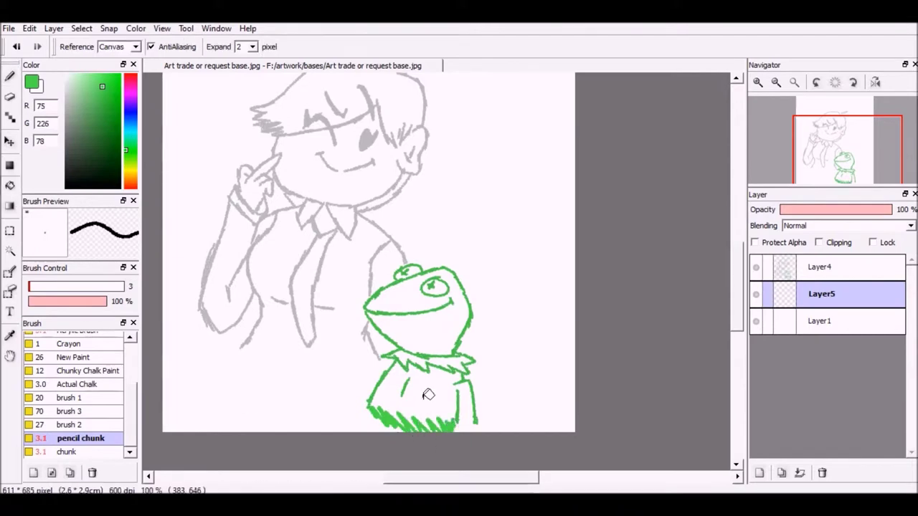
pyautogui.click(428, 394)
pyautogui.click(16, 48)
# Step: Close the frog's lower edge with light green (127, 242, 129) zigzags and fill its body and head
pyautogui.click(92, 79)
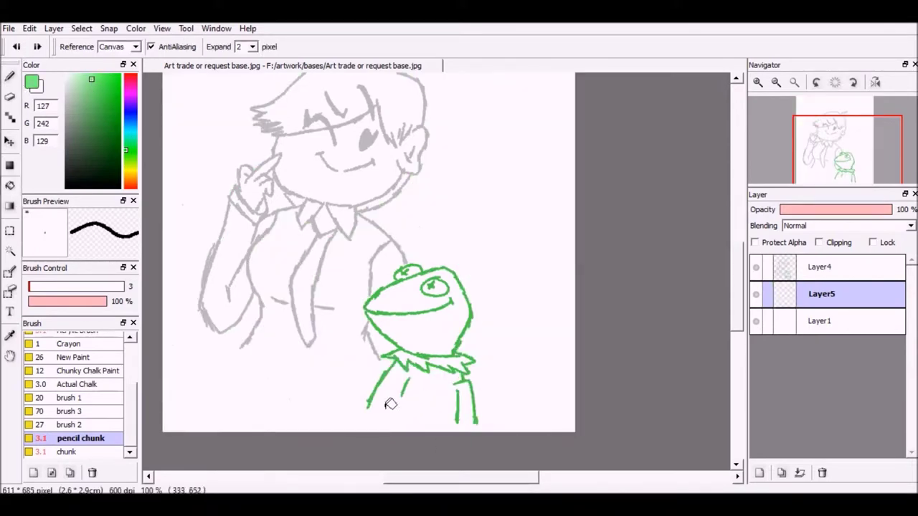
pyautogui.press('b')
pyautogui.moveTo(369, 406)
pyautogui.mouseDown()
pyautogui.moveTo(473, 431)
pyautogui.moveTo(416, 425)
pyautogui.mouseUp()
pyautogui.click(10, 185)
pyautogui.click(393, 396)
pyautogui.click(10, 77)
pyautogui.click(9, 186)
pyautogui.click(421, 326)
# Step: Fill both of the frog's eyes with white and hide Layer1 to check the fills
pyautogui.click(37, 87)
pyautogui.click(414, 268)
pyautogui.click(439, 290)
pyautogui.click(756, 321)
pyautogui.click(758, 83)
pyautogui.click(759, 84)
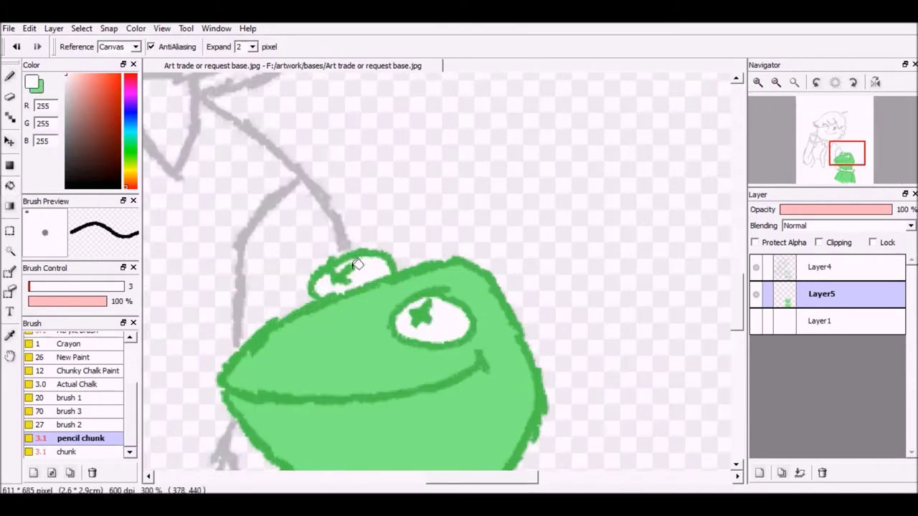
pyautogui.click(775, 82)
pyautogui.click(776, 81)
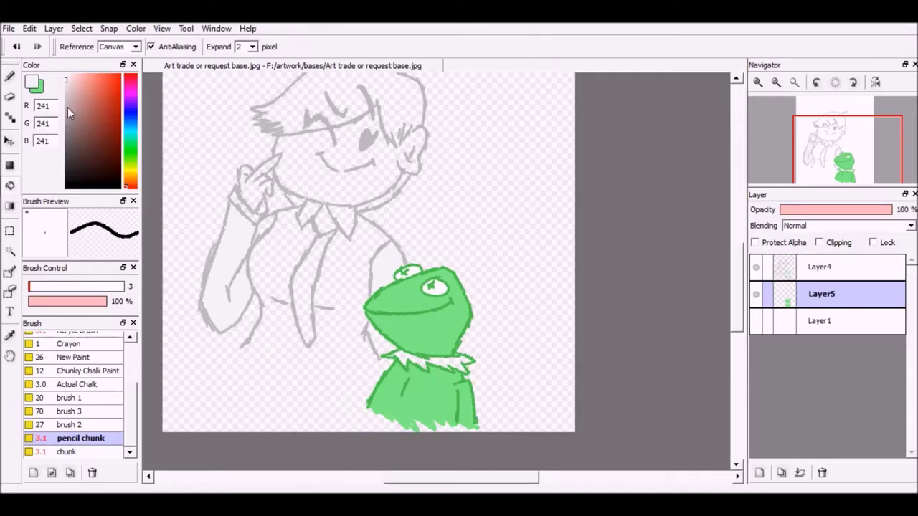
# Step: Close the boy's lower edge with grey (179, 179, 179) zigzags and fill his vest
pyautogui.click(68, 107)
pyautogui.press('b')
pyautogui.moveTo(244, 343)
pyautogui.mouseDown()
pyautogui.moveTo(279, 374)
pyautogui.moveTo(337, 360)
pyautogui.moveTo(385, 360)
pyautogui.mouseUp()
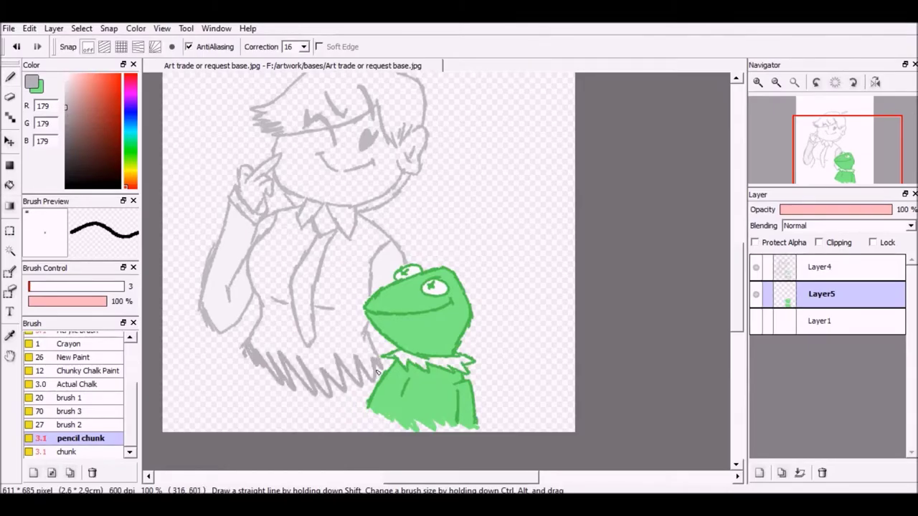
pyautogui.click(10, 186)
pyautogui.click(273, 325)
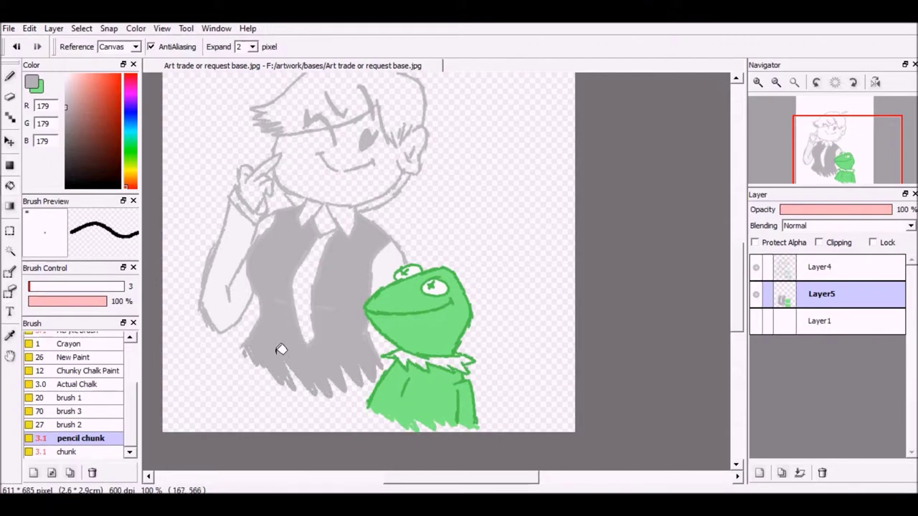
# Step: Fill the boy's face, ear and hand with pale cream (255, 244, 204), keeping the hair unfilled
pyautogui.click(131, 174)
pyautogui.click(75, 74)
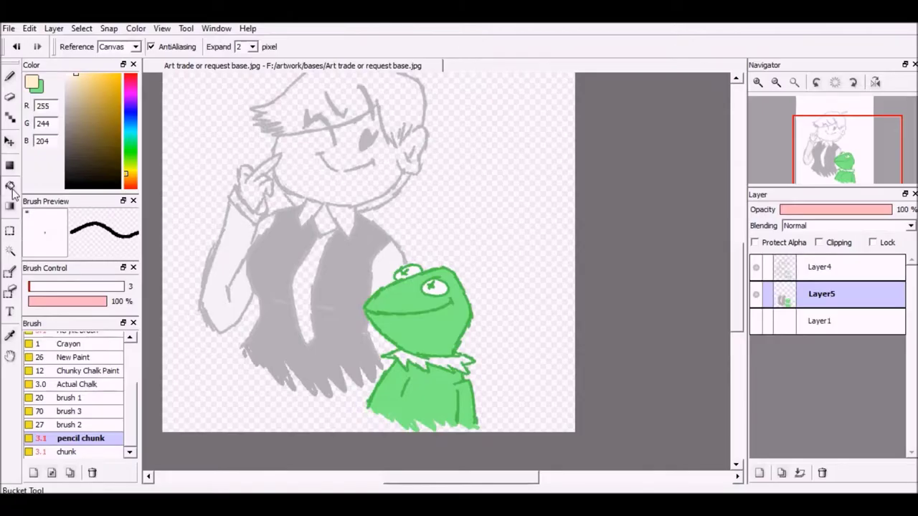
pyautogui.press('b')
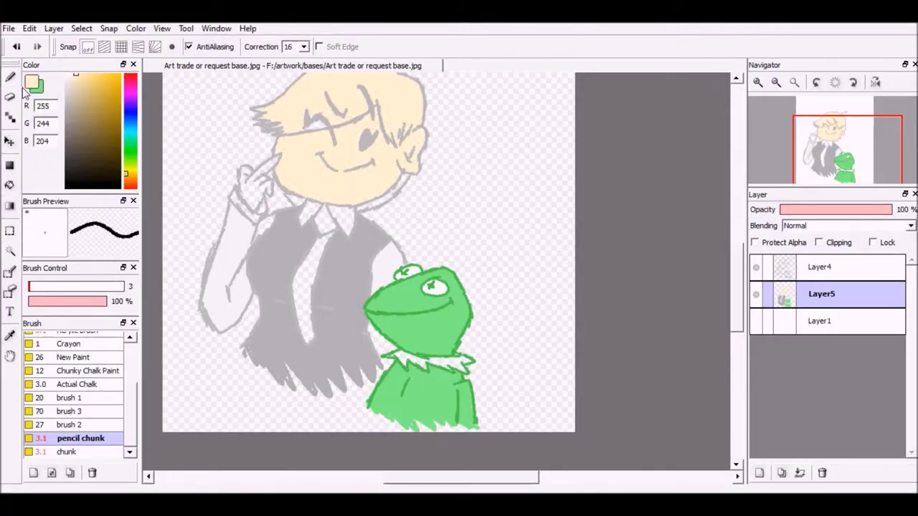
pyautogui.click(9, 185)
pyautogui.click(340, 185)
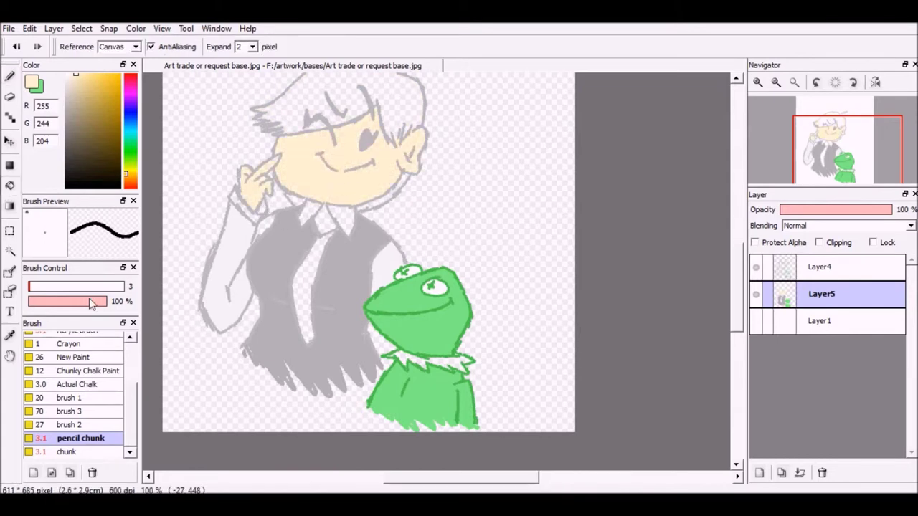
# Step: Use off-white (241, 241, 241) to close the open sleeve edge beside the frog and fill the sleeve
pyautogui.keyDown('alt'); pyautogui.click(318, 293); pyautogui.keyUp('alt')
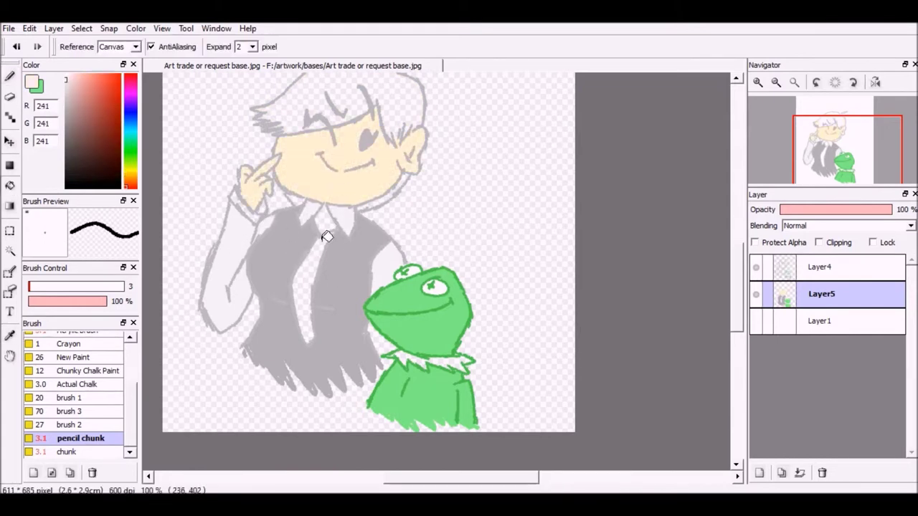
pyautogui.click(10, 76)
pyautogui.moveTo(391, 345); pyautogui.dragTo(373, 358)
pyautogui.click(9, 186)
pyautogui.click(381, 333)
# Step: Fill the boy's hair with pale yellow (243, 255, 192)
pyautogui.click(35, 86)
pyautogui.click(129, 166)
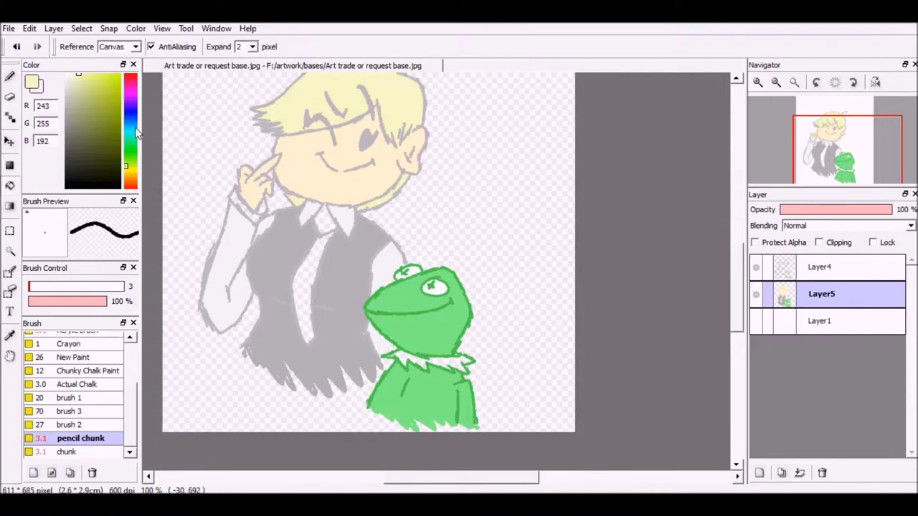
# Step: Fill the boy's tie and its knot with blue (57, 127, 179)
pyautogui.click(129, 124)
pyautogui.click(103, 107)
pyautogui.click(304, 291)
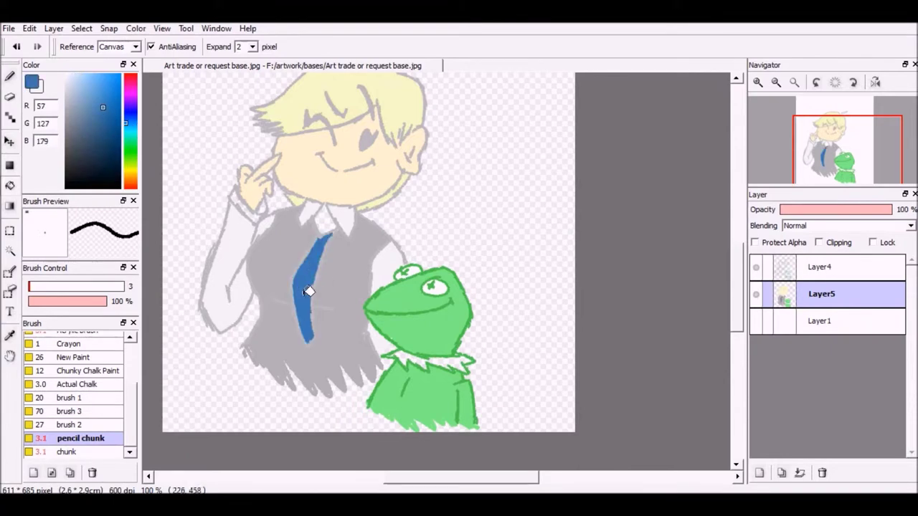
pyautogui.click(326, 216)
pyautogui.scroll(-1, 466, 260)
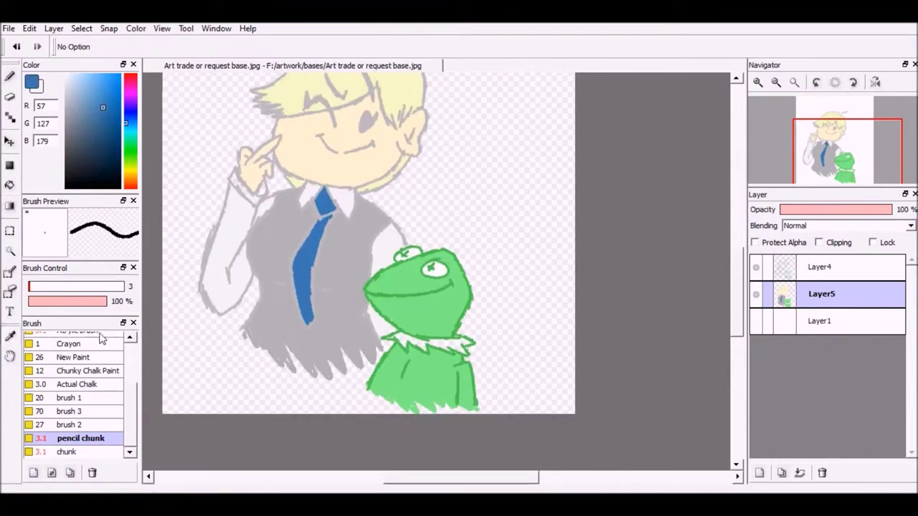
# Step: Fill the frog's jagged collar with yellow-green (204, 242, 127)
pyautogui.click(128, 166)
pyautogui.click(9, 185)
pyautogui.click(416, 339)
pyautogui.click(459, 343)
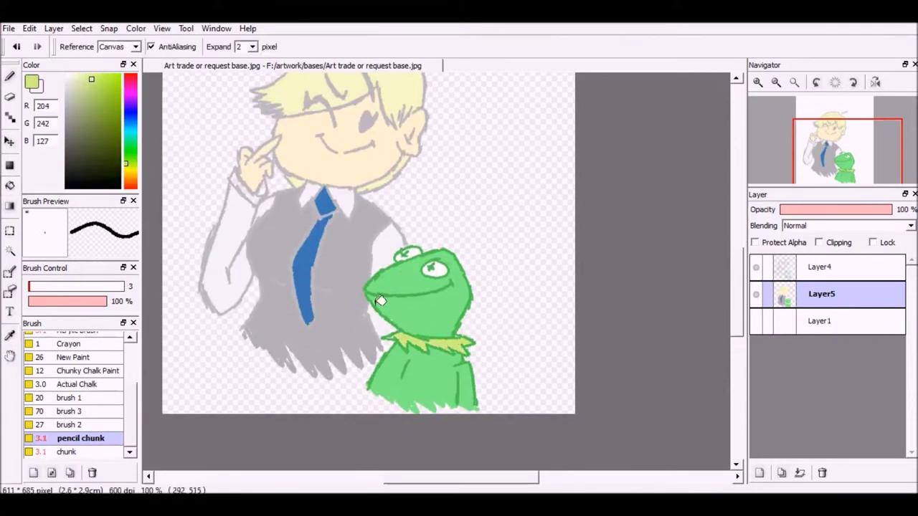
# Step: Fill the gap at the cuff under the boy's raised hand with dark grey and resample the sleeve's off-white (241, 241, 241)
pyautogui.click(9, 76)
pyautogui.click(9, 336)
pyautogui.click(262, 237)
pyautogui.click(67, 127)
pyautogui.click(9, 185)
pyautogui.click(261, 190)
pyautogui.click(10, 336)
pyautogui.click(229, 208)
pyautogui.press('g')
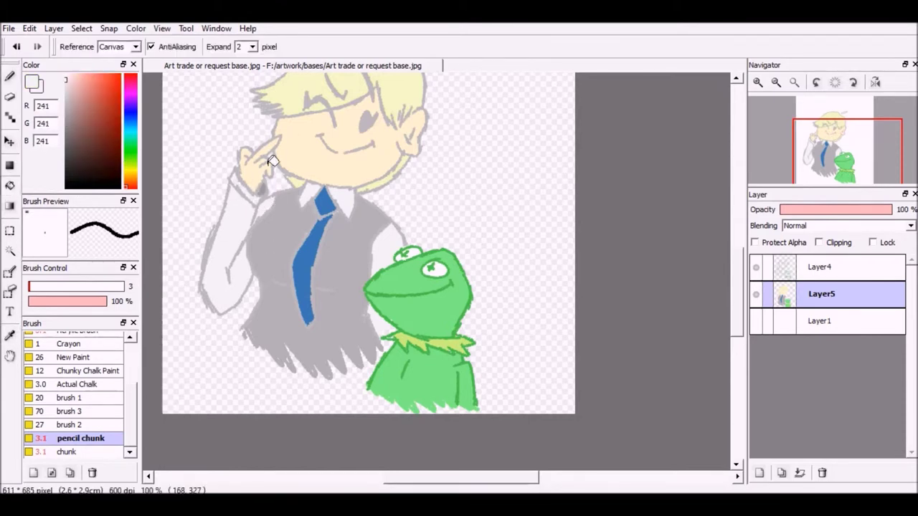
# Step: Sample the frog's light green (127, 242, 129) for the brush
pyautogui.click(9, 76)
pyautogui.click(9, 336)
pyautogui.click(391, 310)
pyautogui.click(9, 76)
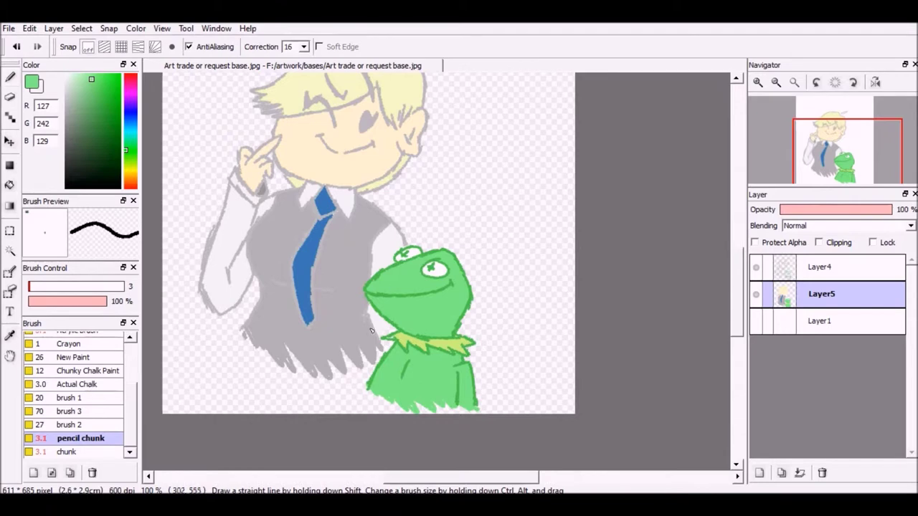
# Step: Fill the loose strand above the boy's head with the hair's pale yellow (243, 255, 192)
pyautogui.moveTo(739, 269); pyautogui.dragTo(740, 248)
pyautogui.click(10, 336)
pyautogui.click(323, 154)
pyautogui.click(9, 185)
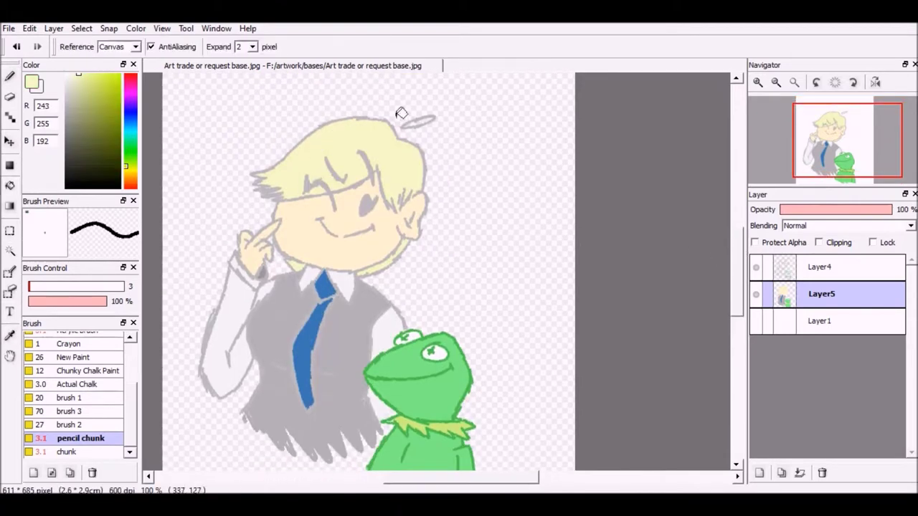
pyautogui.click(758, 83)
pyautogui.click(758, 83)
pyautogui.moveTo(740, 273); pyautogui.dragTo(740, 216)
pyautogui.click(392, 202)
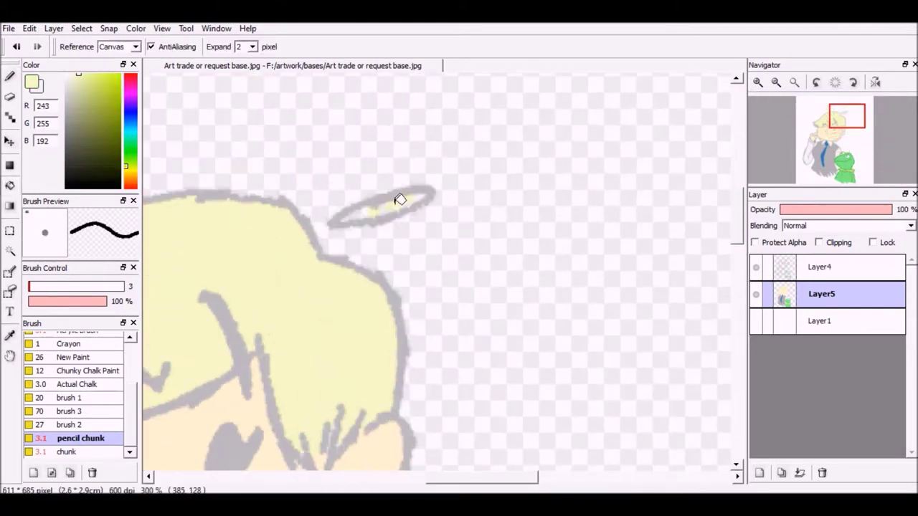
pyautogui.click(9, 76)
pyautogui.click(775, 83)
pyautogui.click(775, 84)
pyautogui.click(774, 83)
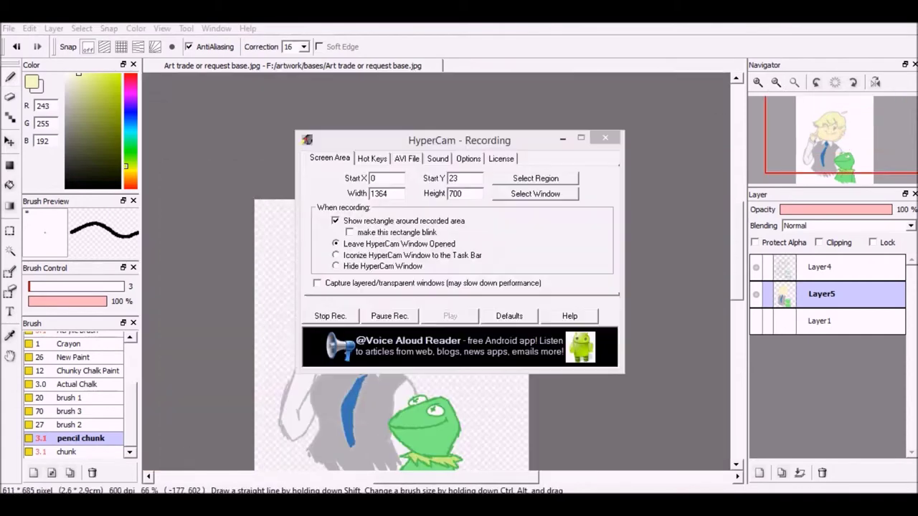
# Step: Apply a slight tonal adjustment to the line art on Layer4
pyautogui.moveTo(741, 218); pyautogui.dragTo(740, 237)
pyautogui.click(758, 82)
pyautogui.click(759, 83)
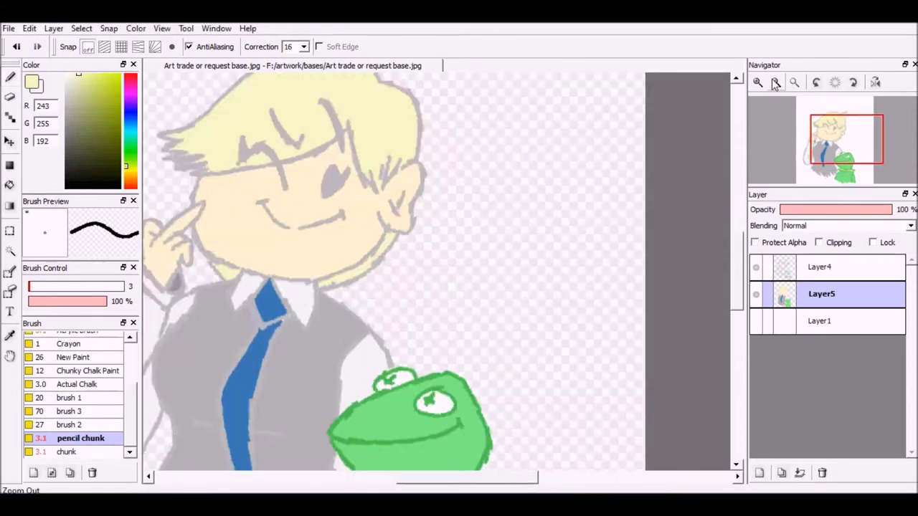
pyautogui.click(774, 83)
pyautogui.click(829, 273)
pyautogui.click(54, 27)
pyautogui.click(86, 207)
pyautogui.moveTo(466, 293); pyautogui.dragTo(449, 276)
pyautogui.click(509, 309)
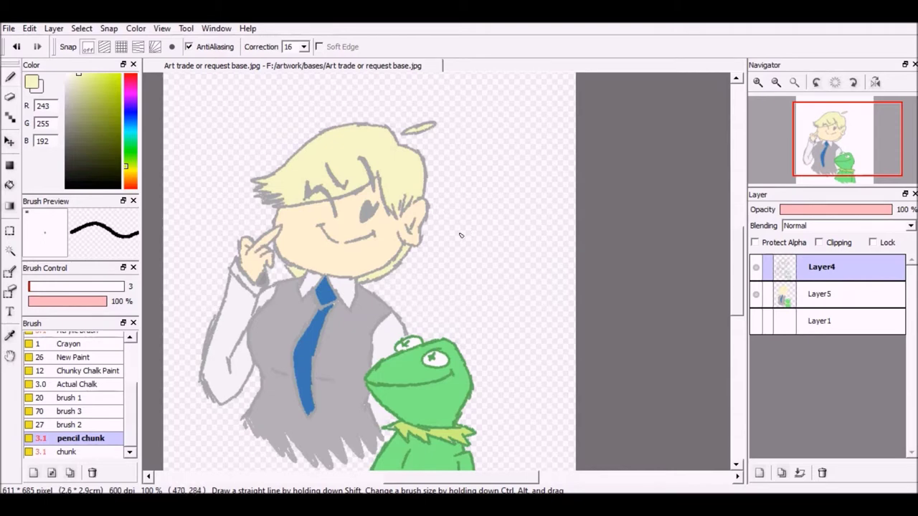
# Step: Paint pink (251, 209, 209) blush on both of the boy's cheeks on Layer5
pyautogui.click(132, 81)
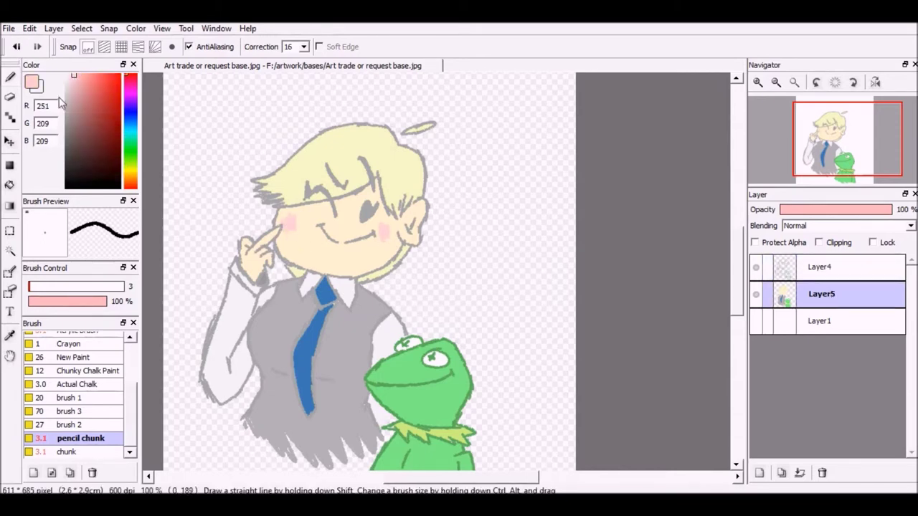
pyautogui.scroll(-3, 708, 256)
pyautogui.scroll(2, 706, 256)
# Step: Hide the flat colours on Layer5, and show and select the white base on Layer1
pyautogui.click(754, 243)
pyautogui.click(755, 291)
pyautogui.click(758, 266)
pyautogui.click(758, 267)
pyautogui.click(794, 320)
pyautogui.click(756, 321)
pyautogui.click(758, 82)
pyautogui.click(776, 83)
pyautogui.click(776, 84)
pyautogui.click(776, 83)
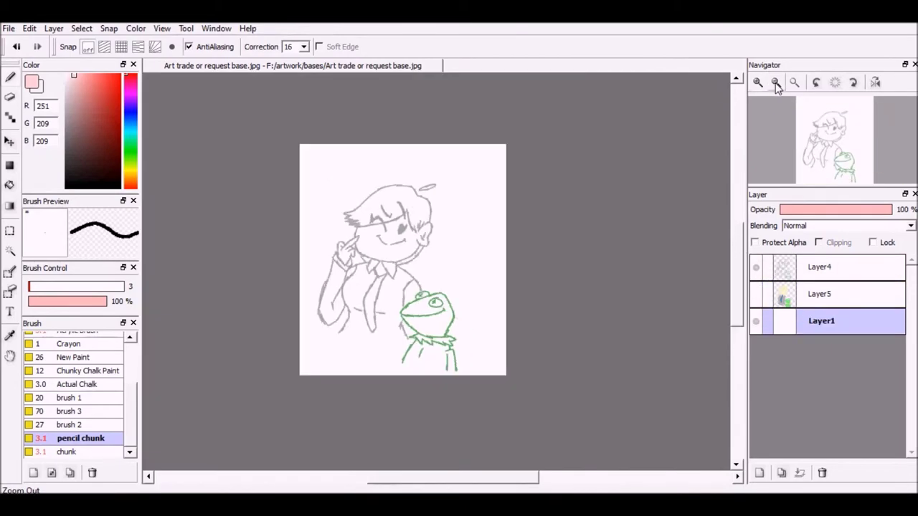
pyautogui.click(758, 83)
# Step: Set brush 1 to size 10 in light purple (230, 173, 254) and add a new layer above Layer1
pyautogui.click(69, 425)
pyautogui.click(71, 397)
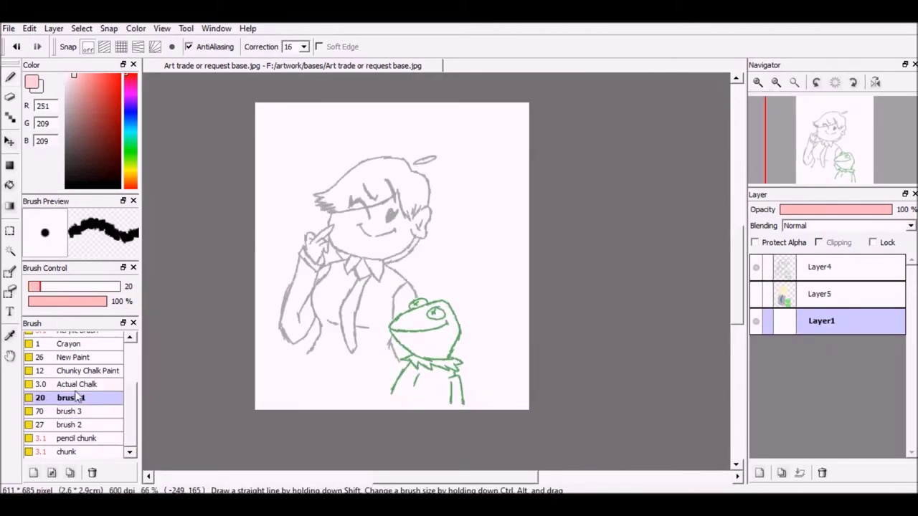
pyautogui.click(12, 335)
pyautogui.click(130, 98)
pyautogui.click(10, 76)
pyautogui.click(54, 28)
pyautogui.click(58, 46)
# Step: Draw a large purple circle around the frog and fill it with the line art temporarily hidden
pyautogui.moveTo(469, 262); pyautogui.dragTo(428, 252)
pyautogui.click(755, 267)
pyautogui.click(10, 185)
pyautogui.click(414, 314)
pyautogui.click(754, 271)
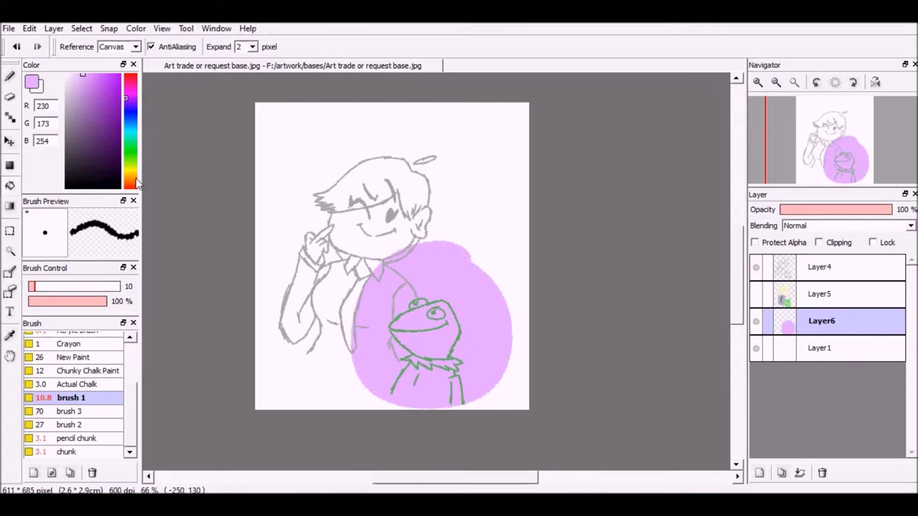
# Step: Draw and fill a large pale orange (254, 234, 173) circle around the boy's head, with the figure layers hidden only while filling
pyautogui.click(131, 174)
pyautogui.click(10, 76)
pyautogui.moveTo(429, 168)
pyautogui.mouseDown()
pyautogui.moveTo(305, 297)
pyautogui.moveTo(458, 242)
pyautogui.mouseUp()
pyautogui.click(755, 267)
pyautogui.click(756, 294)
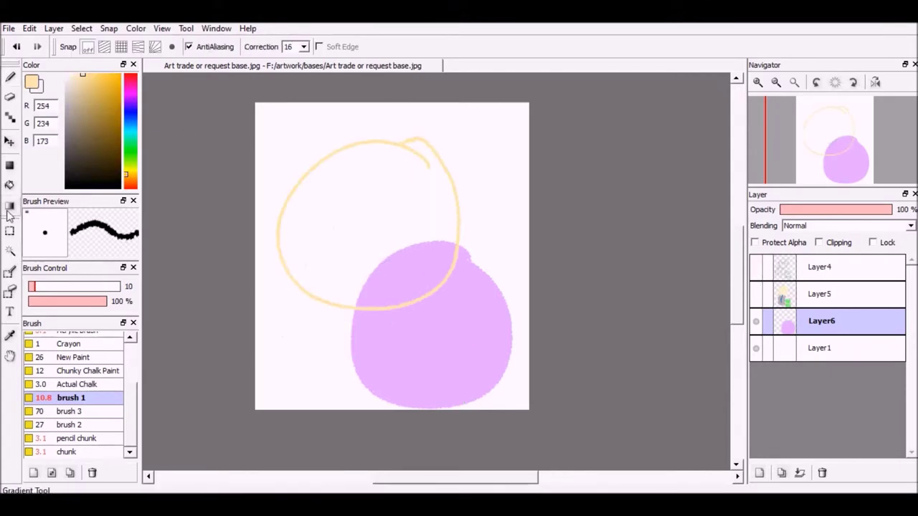
pyautogui.click(10, 185)
pyautogui.click(379, 238)
pyautogui.click(756, 267)
pyautogui.click(756, 293)
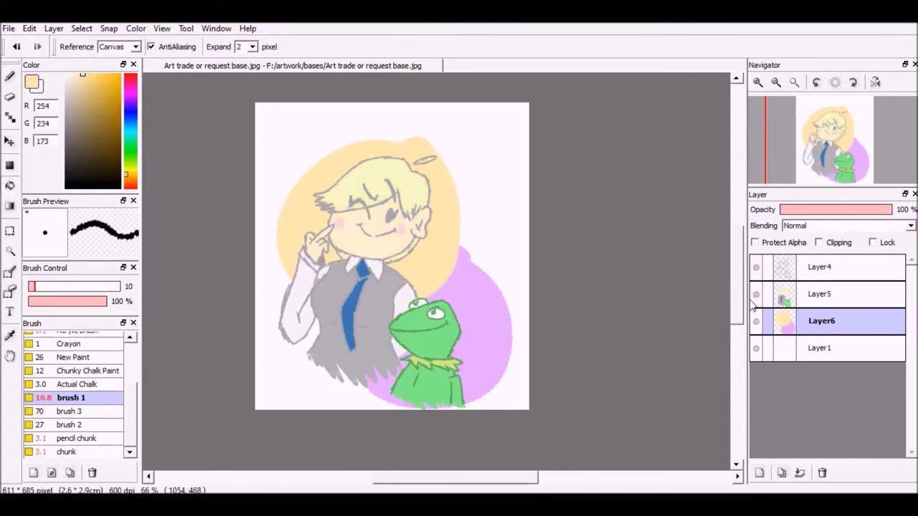
# Step: Shift the two background circles on Layer6 slightly upward behind the figures
pyautogui.click(10, 140)
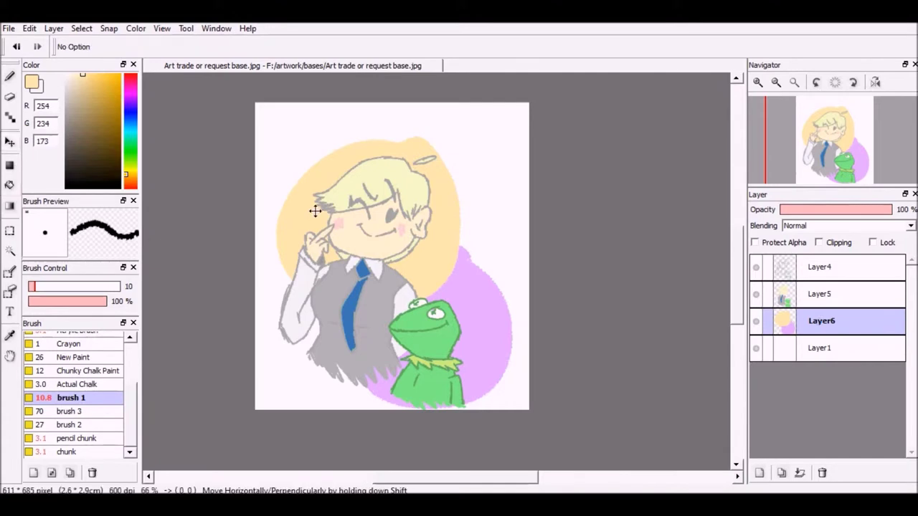
pyautogui.moveTo(313, 211); pyautogui.dragTo(292, 210)
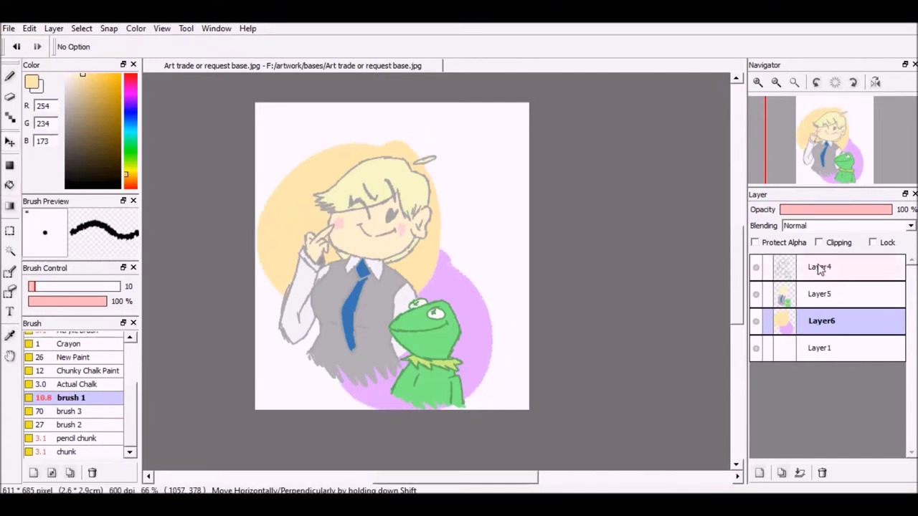
pyautogui.moveTo(436, 270); pyautogui.dragTo(454, 261)
# Step: Hide the layers above Layer1 and fill the base with blue (116, 181, 255)
pyautogui.click(756, 294)
pyautogui.click(756, 266)
pyautogui.click(129, 121)
pyautogui.click(95, 74)
pyautogui.click(755, 322)
pyautogui.click(819, 349)
pyautogui.click(10, 185)
pyautogui.click(359, 222)
# Step: Show the circles on Layer6 with Overlay blending and bring back the flat colours and line art
pyautogui.click(756, 324)
pyautogui.click(853, 322)
pyautogui.click(906, 226)
pyautogui.click(875, 247)
pyautogui.click(872, 227)
pyautogui.click(851, 264)
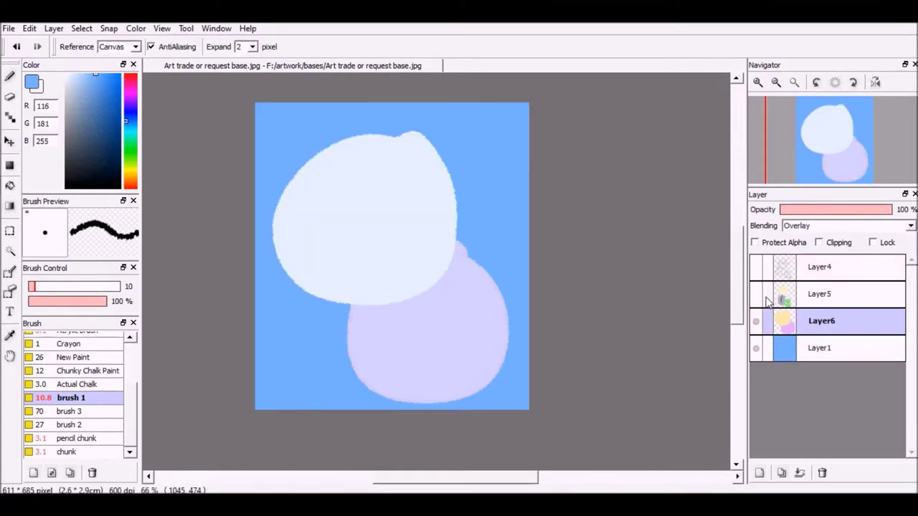
pyautogui.click(755, 294)
pyautogui.click(756, 266)
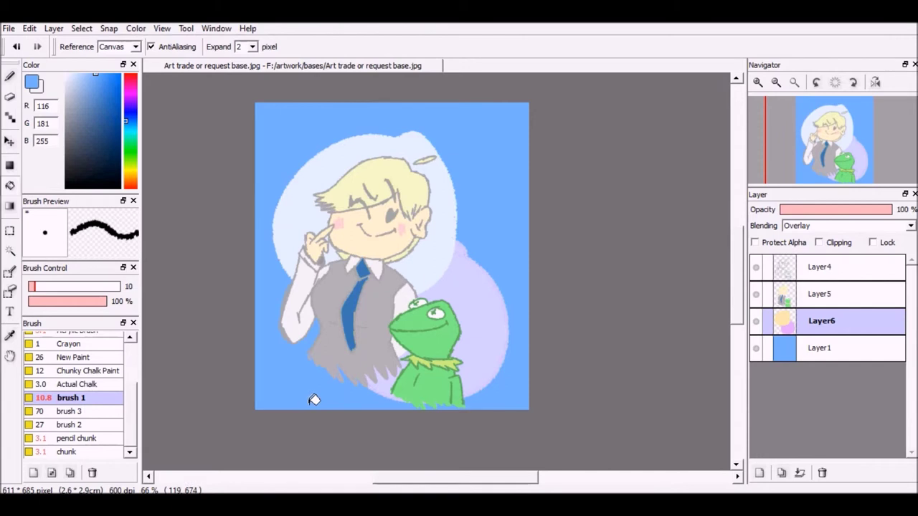
# Step: Add a new layer above Layer4 and set the brush to size 8 in the pale blue (231, 243, 255) of the head circle
pyautogui.click(830, 272)
pyautogui.click(821, 296)
pyautogui.click(823, 269)
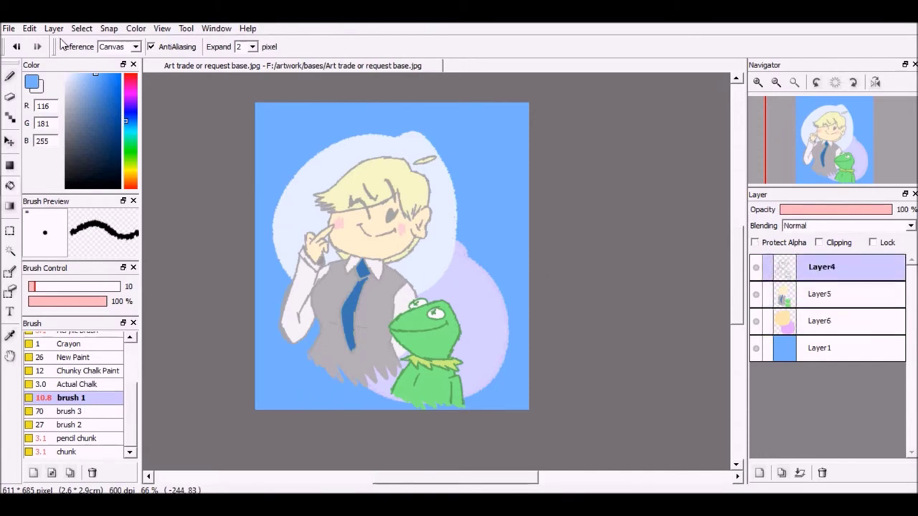
pyautogui.click(54, 31)
pyautogui.click(65, 45)
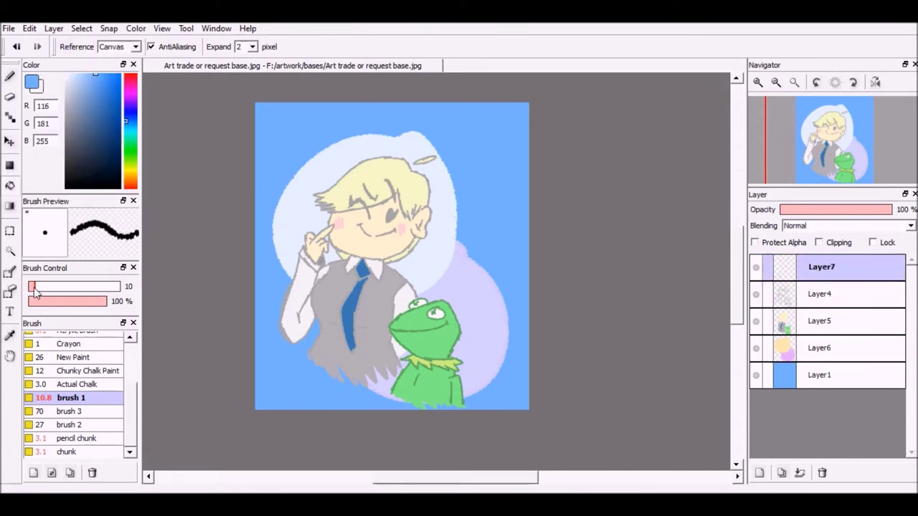
pyautogui.moveTo(35, 289); pyautogui.dragTo(33, 289)
pyautogui.click(10, 335)
pyautogui.click(441, 208)
# Step: Paint pale blue highlights on the boy's hair, sleeve, hand, tie and vest and on the frog's head and body
pyautogui.scroll(1, 438, 193)
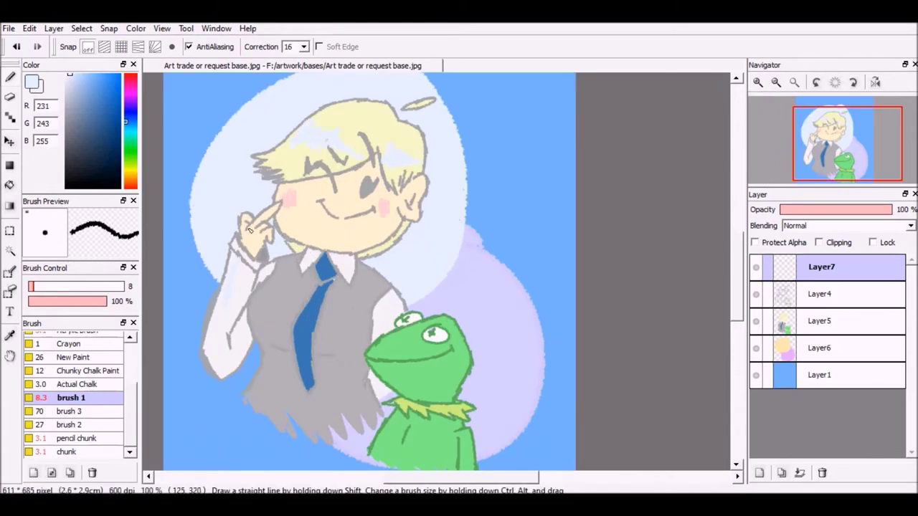
pyautogui.hotkey('ctrl', 'z')
pyautogui.hotkey('ctrl', 'z')
pyautogui.moveTo(393, 418)
pyautogui.mouseDown()
pyautogui.moveTo(410, 449)
pyautogui.moveTo(449, 457)
pyautogui.mouseUp()
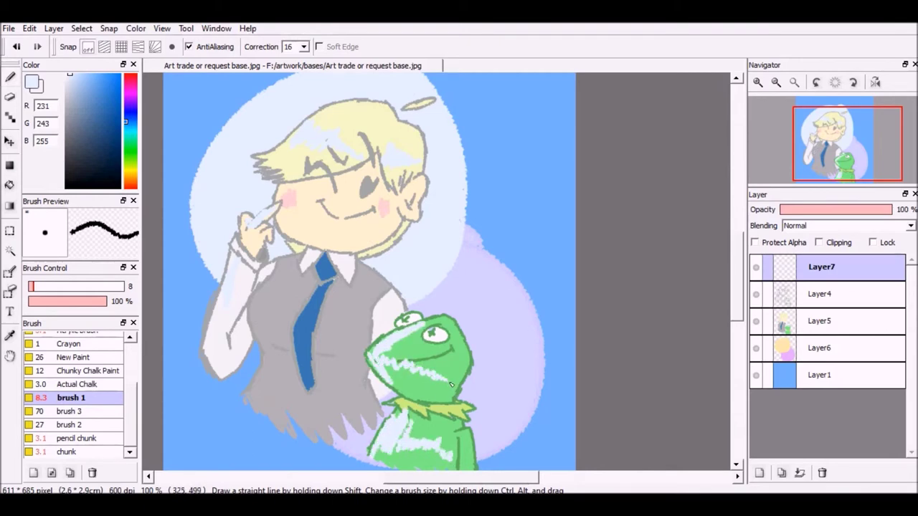
pyautogui.moveTo(320, 290); pyautogui.dragTo(306, 387)
pyautogui.moveTo(271, 278)
pyautogui.mouseDown()
pyautogui.moveTo(257, 331)
pyautogui.moveTo(257, 410)
pyautogui.mouseUp()
# Step: Set the highlight layer Layer7 to Overlay blending at 38% opacity
pyautogui.click(911, 228)
pyautogui.click(860, 253)
pyautogui.click(911, 228)
pyautogui.click(860, 264)
pyautogui.moveTo(892, 209)
pyautogui.mouseDown()
pyautogui.moveTo(803, 211)
pyautogui.moveTo(827, 214)
pyautogui.mouseUp()
pyautogui.press('e')
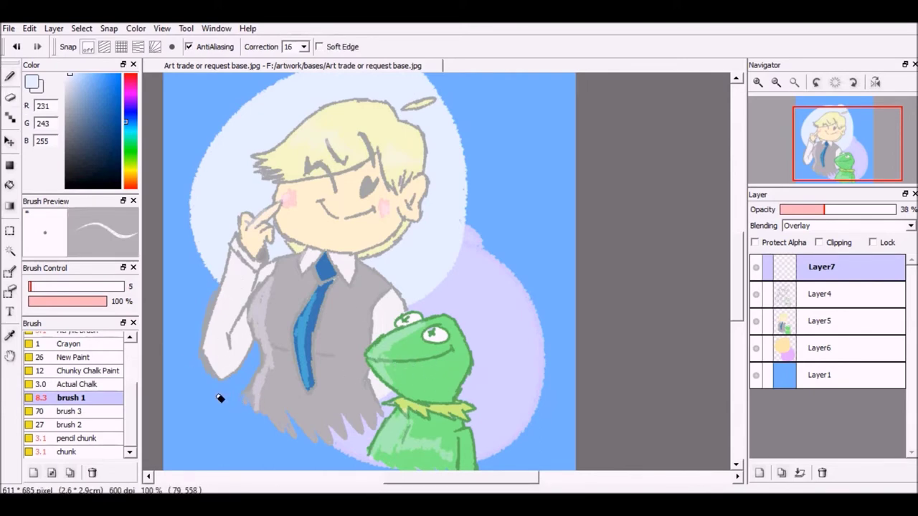
pyautogui.click(756, 267)
pyautogui.click(775, 82)
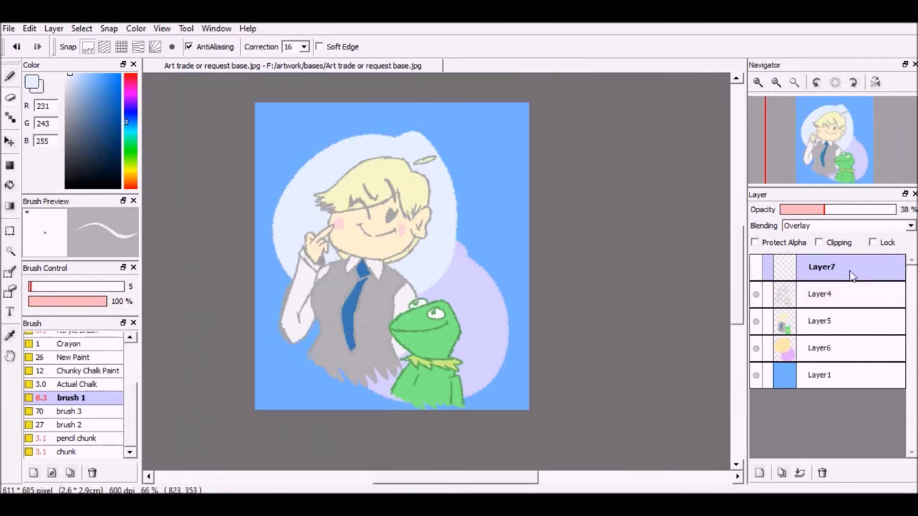
pyautogui.click(821, 294)
pyautogui.click(54, 28)
pyautogui.moveTo(81, 28)
pyautogui.click(88, 44)
pyautogui.click(82, 28)
pyautogui.click(86, 158)
pyautogui.moveTo(533, 90); pyautogui.dragTo(552, 66)
pyautogui.moveTo(457, 197); pyautogui.dragTo(461, 181)
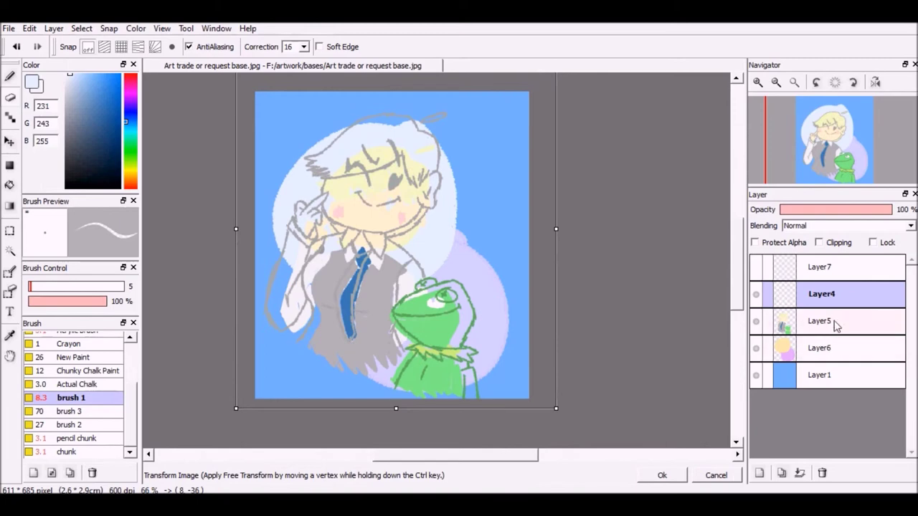
pyautogui.click(833, 323)
pyautogui.click(814, 271)
pyautogui.click(755, 267)
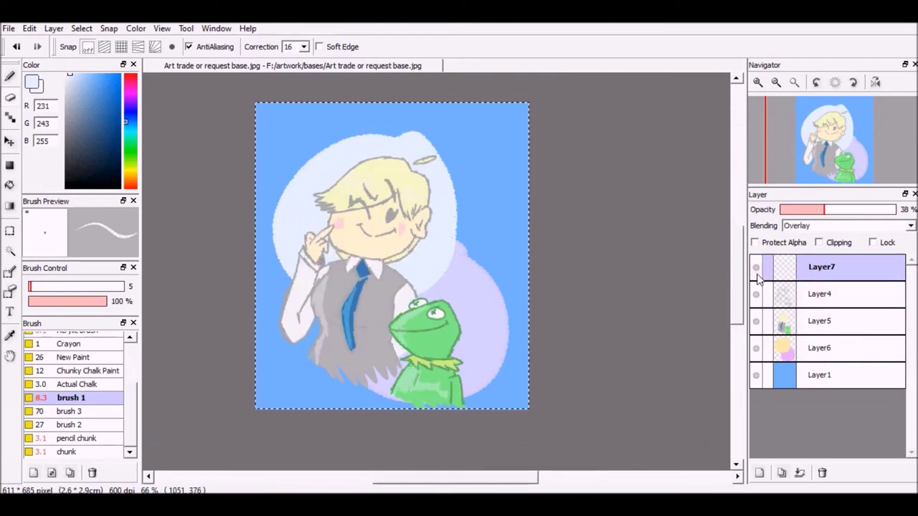
pyautogui.click(81, 28)
pyautogui.click(100, 57)
# Step: Add a layer above Layer7 and paint dark blue (25, 78, 139) shadows under the hair, chin and collar and along the vest and frog
pyautogui.click(54, 28)
pyautogui.click(64, 40)
pyautogui.click(111, 126)
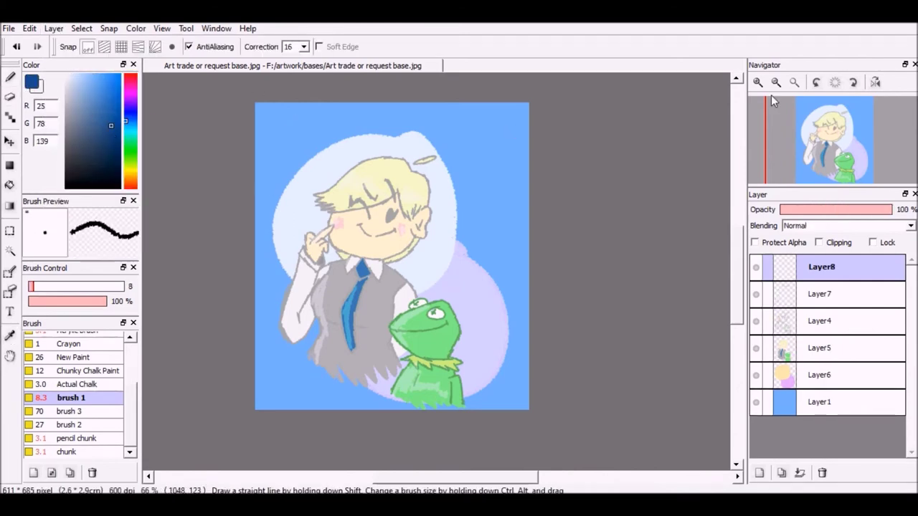
pyautogui.click(757, 82)
pyautogui.moveTo(276, 263); pyautogui.dragTo(262, 286)
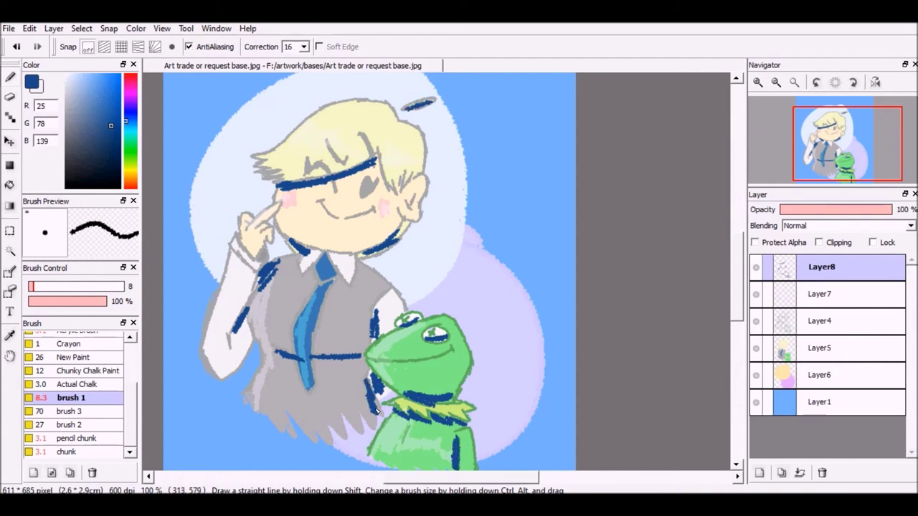
# Step: Set the shadow layer Layer8 to Multiply blending at 14% opacity
pyautogui.click(846, 225)
pyautogui.click(803, 247)
pyautogui.moveTo(835, 210); pyautogui.dragTo(800, 215)
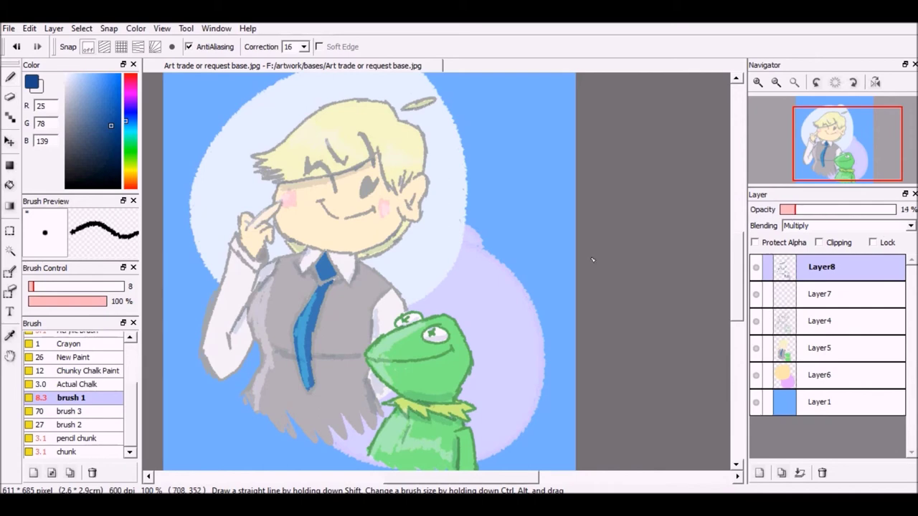
# Step: Try to crop the canvas with the entire image selected
pyautogui.scroll(-1, 680, 315)
pyautogui.click(29, 29)
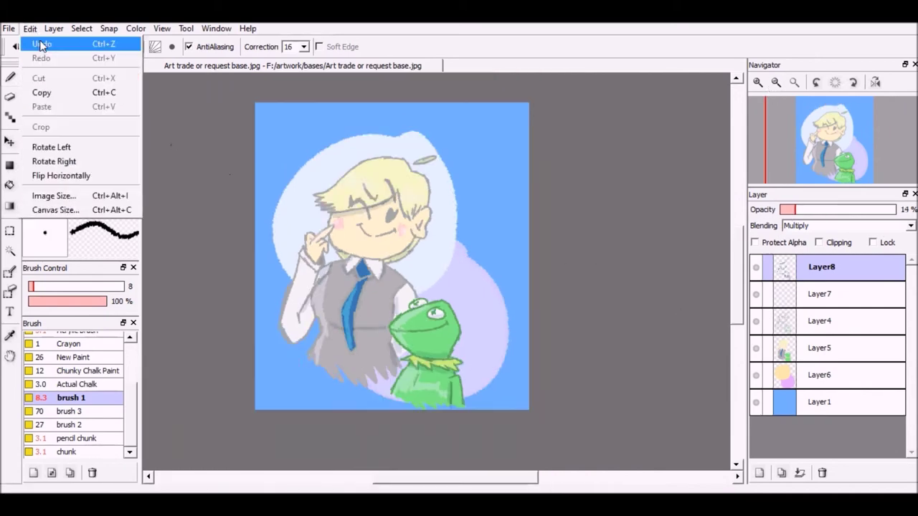
pyautogui.moveTo(78, 29)
pyautogui.click(86, 44)
pyautogui.click(29, 29)
pyautogui.click(41, 126)
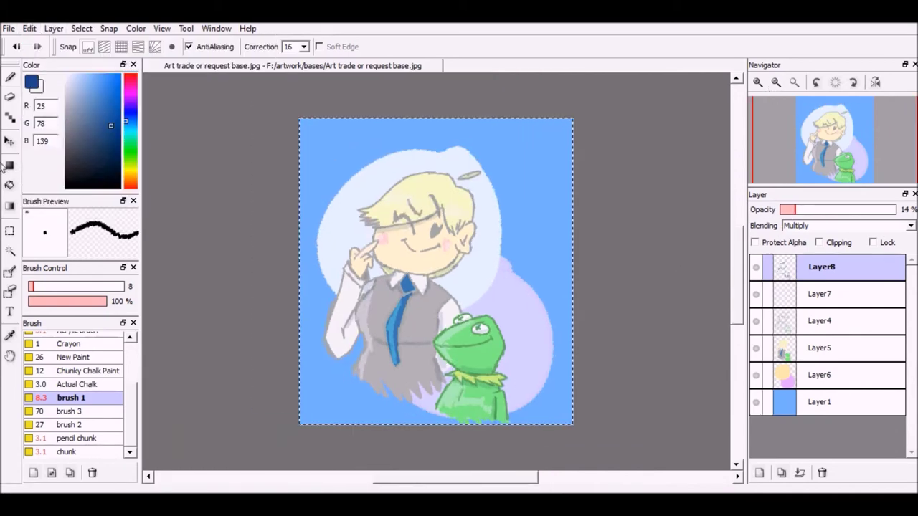
# Step: Crop the canvas to a tighter rectangle around the boy and the frog, and clear the selection
pyautogui.click(10, 230)
pyautogui.moveTo(342, 135); pyautogui.dragTo(378, 135)
pyautogui.moveTo(448, 419)
pyautogui.mouseDown()
pyautogui.moveTo(380, 393)
pyautogui.moveTo(438, 416)
pyautogui.mouseUp()
pyautogui.moveTo(438, 416); pyautogui.dragTo(406, 416)
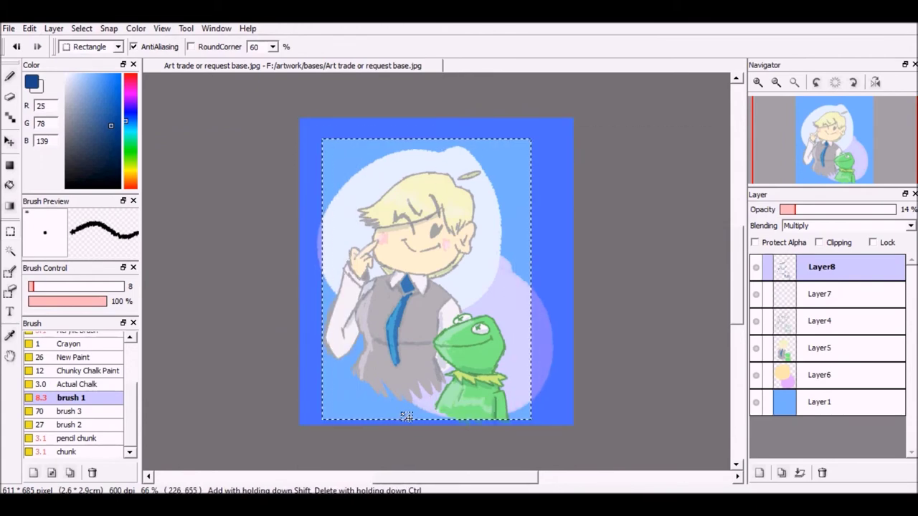
pyautogui.click(52, 30)
pyautogui.moveTo(30, 28)
pyautogui.click(58, 132)
pyautogui.click(85, 31)
pyautogui.click(87, 58)
# Step: Add a new layer above the shadow layer Layer8 for further brush work
pyautogui.click(10, 76)
pyautogui.click(54, 30)
pyautogui.click(81, 45)
pyautogui.click(758, 83)
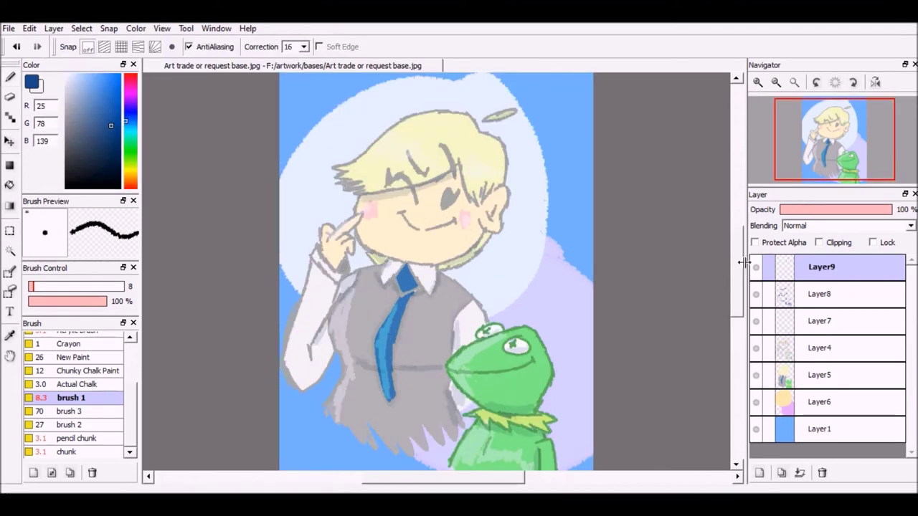
# Step: Sign the artwork with the artist's signature and the year beneath it, handwritten in dark blue in the canvas's upper-left corner
pyautogui.moveTo(746, 263); pyautogui.dragTo(748, 262)
pyautogui.moveTo(738, 263); pyautogui.dragTo(738, 248)
pyautogui.moveTo(298, 131); pyautogui.dragTo(289, 142)
pyautogui.moveTo(302, 137); pyautogui.dragTo(313, 141)
pyautogui.moveTo(329, 130)
pyautogui.mouseDown()
pyautogui.moveTo(359, 133)
pyautogui.moveTo(350, 157)
pyautogui.moveTo(301, 168)
pyautogui.mouseUp()
pyautogui.moveTo(313, 152); pyautogui.dragTo(313, 153)
pyautogui.moveTo(329, 149); pyautogui.dragTo(329, 168)
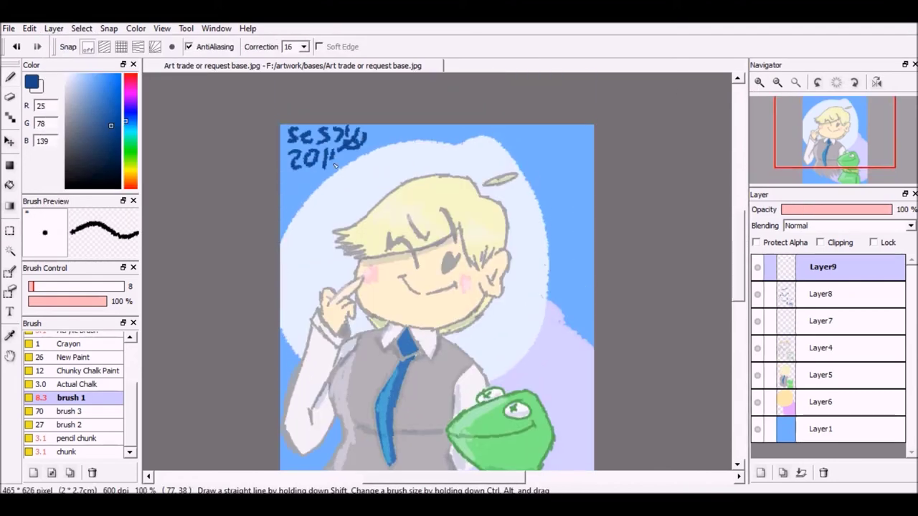